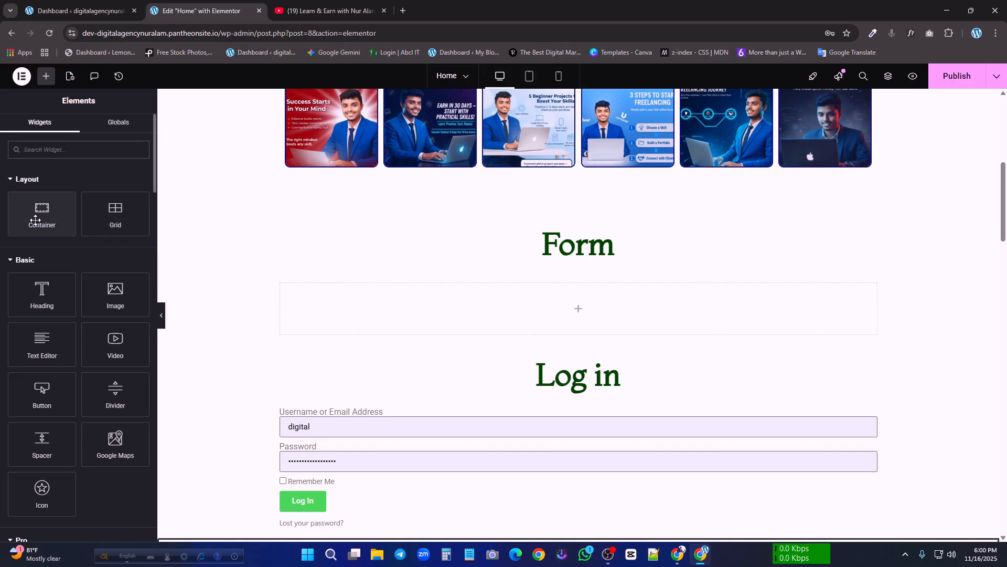
Add a new container directly below the Form heading
{"action": "left_click", "coordinate": [511, 241]}
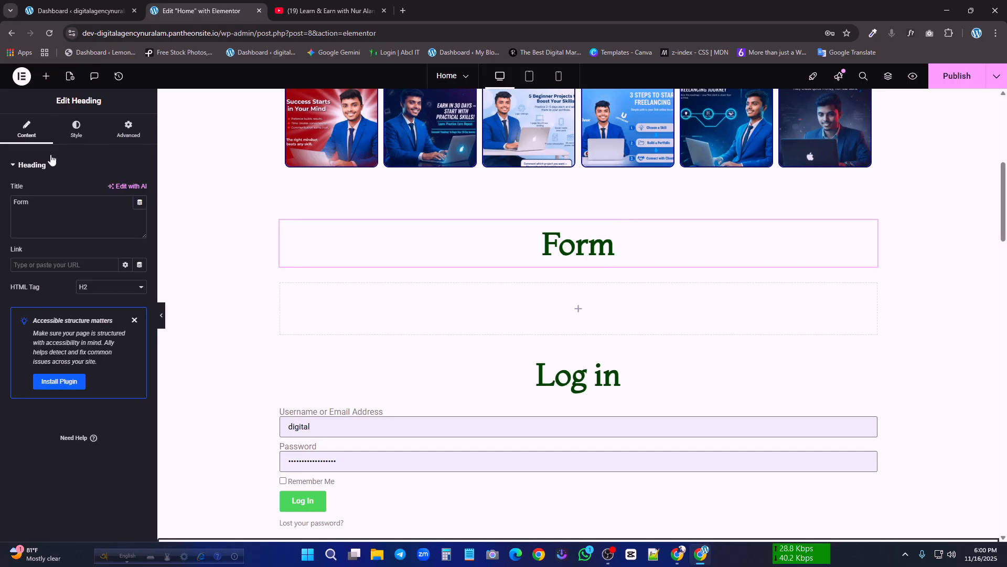
{"action": "left_click", "coordinate": [46, 76]}
{"action": "left_click_drag", "start_coordinate": [29, 217], "coordinate": [604, 262]}
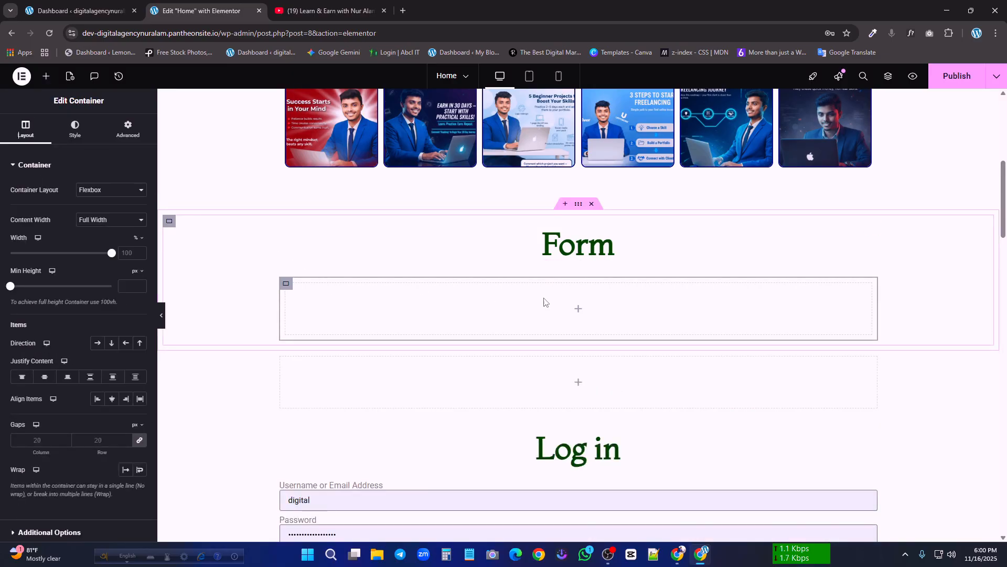
Search the widgets for "form" and place a Form widget inside the new container below the Form heading
{"action": "left_click", "coordinate": [46, 76]}
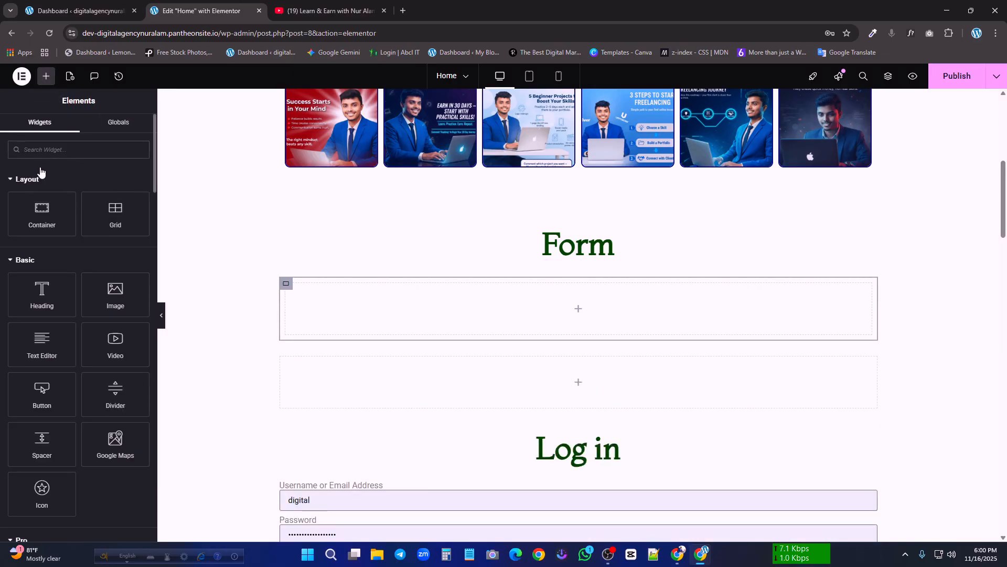
{"action": "type", "text": "f"}
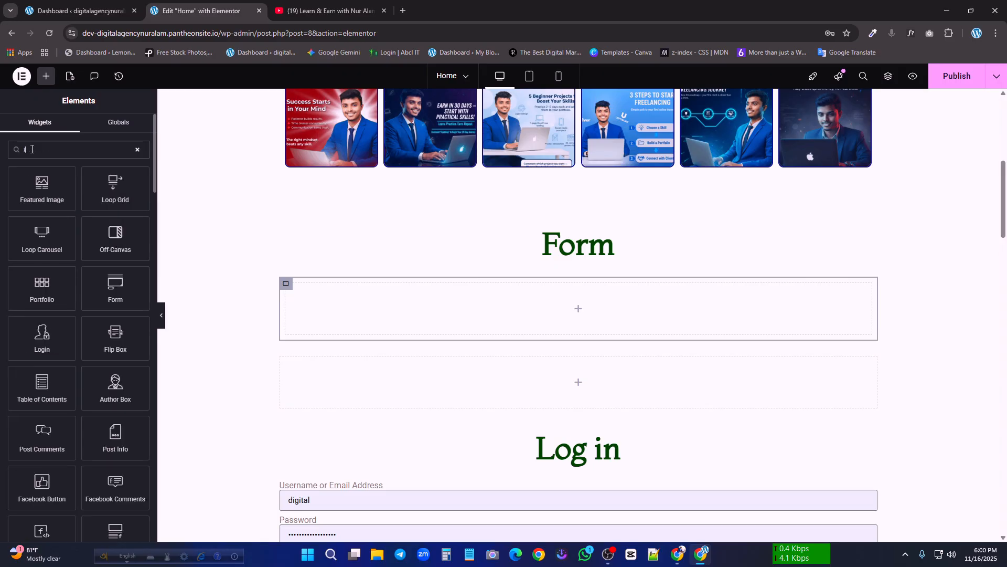
{"action": "type", "text": "orm"}
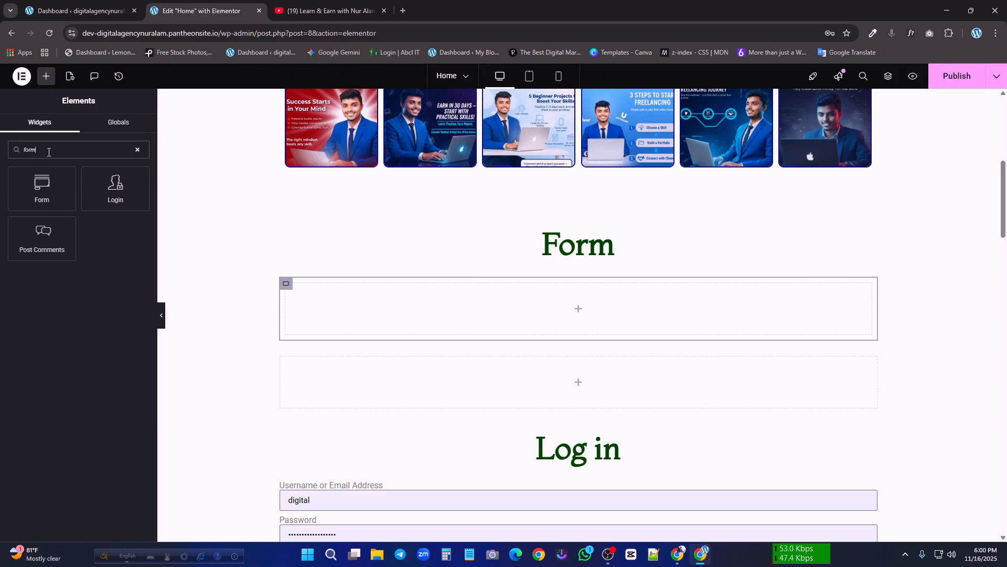
{"action": "left_click_drag", "start_coordinate": [42, 186], "coordinate": [555, 303]}
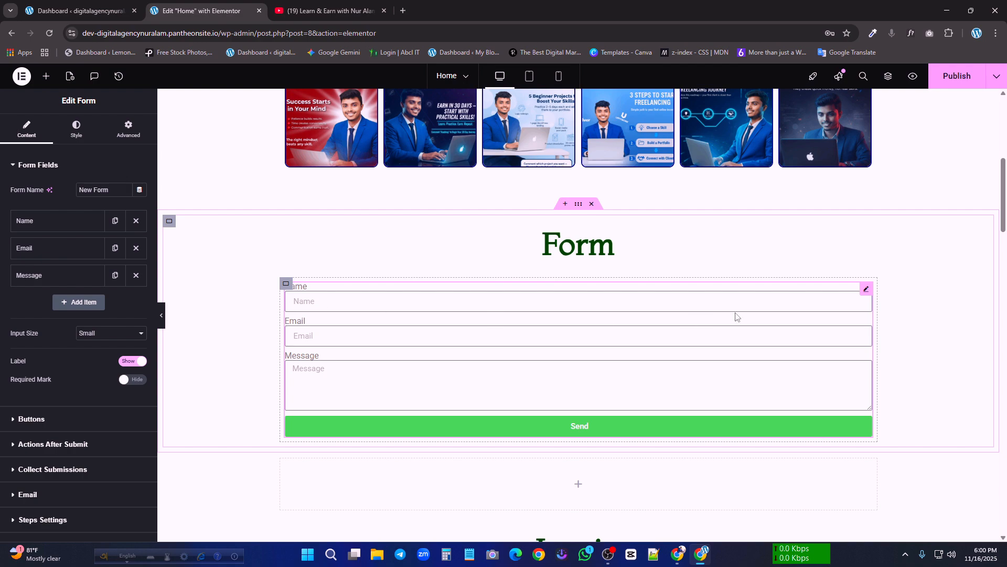
{"action": "scroll", "coordinate": [737, 317], "scroll_direction": "down", "scroll_amount": 1}
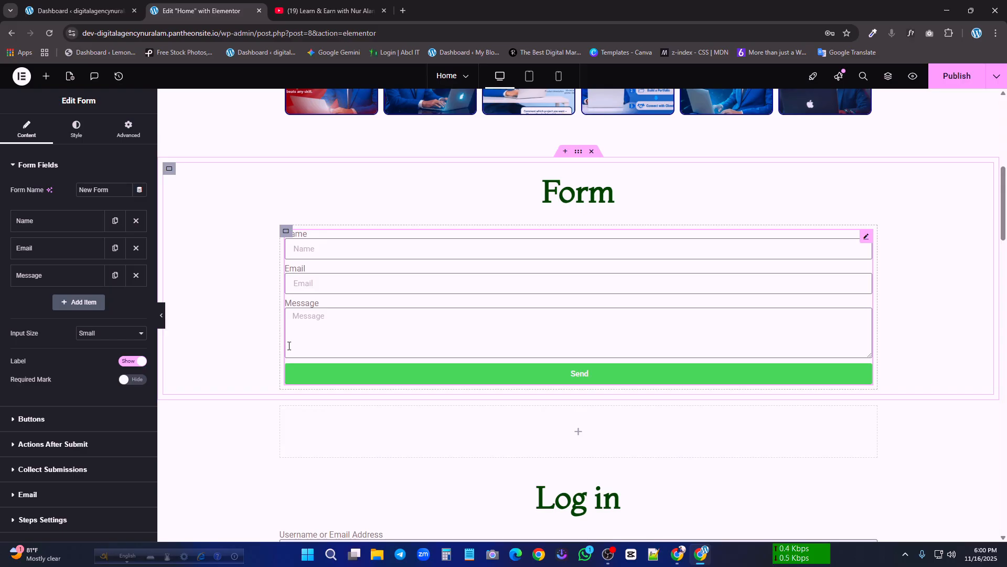
Delete the default Name and Email fields from the form, leaving only the Message field
{"action": "left_click", "coordinate": [28, 165]}
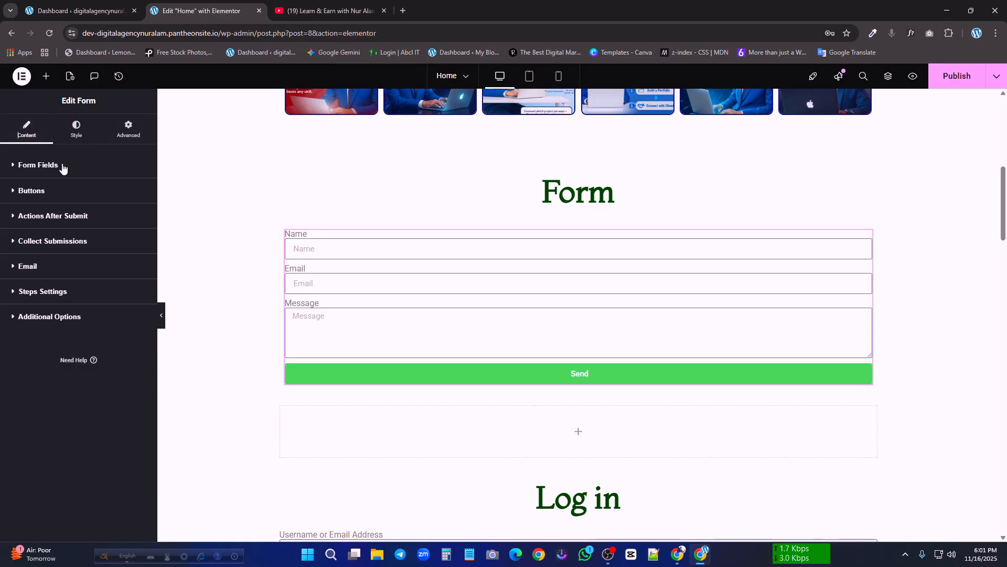
{"action": "left_click", "coordinate": [26, 165]}
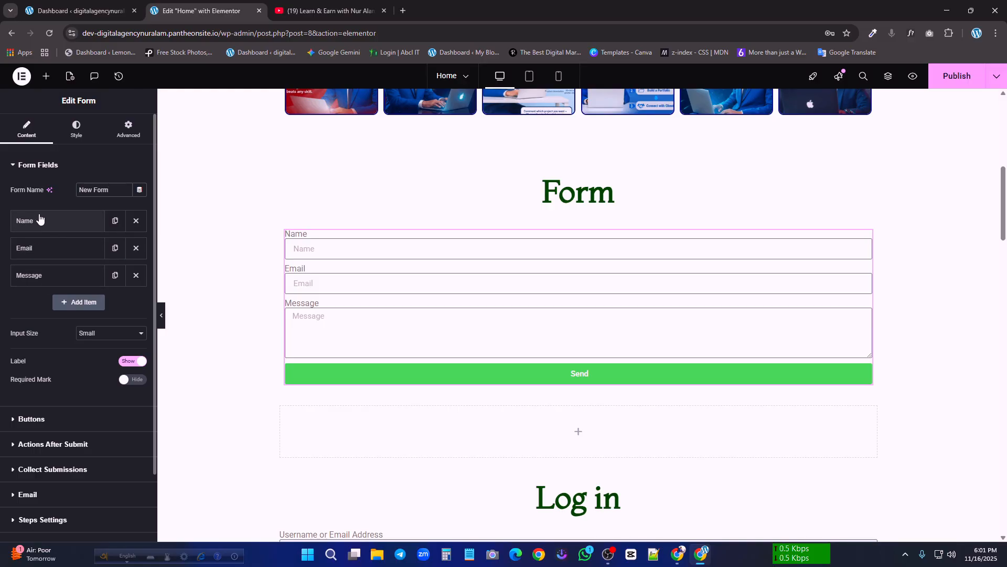
{"action": "left_click", "coordinate": [135, 222]}
{"action": "left_click", "coordinate": [136, 221]}
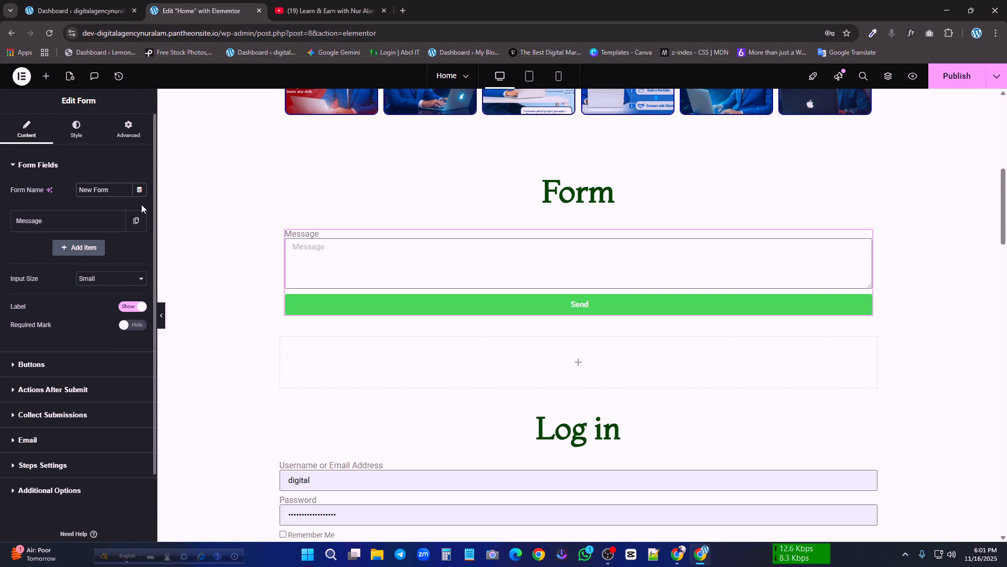
Change the remaining Message field's type to Text and its label to Name
{"action": "left_click", "coordinate": [50, 221]}
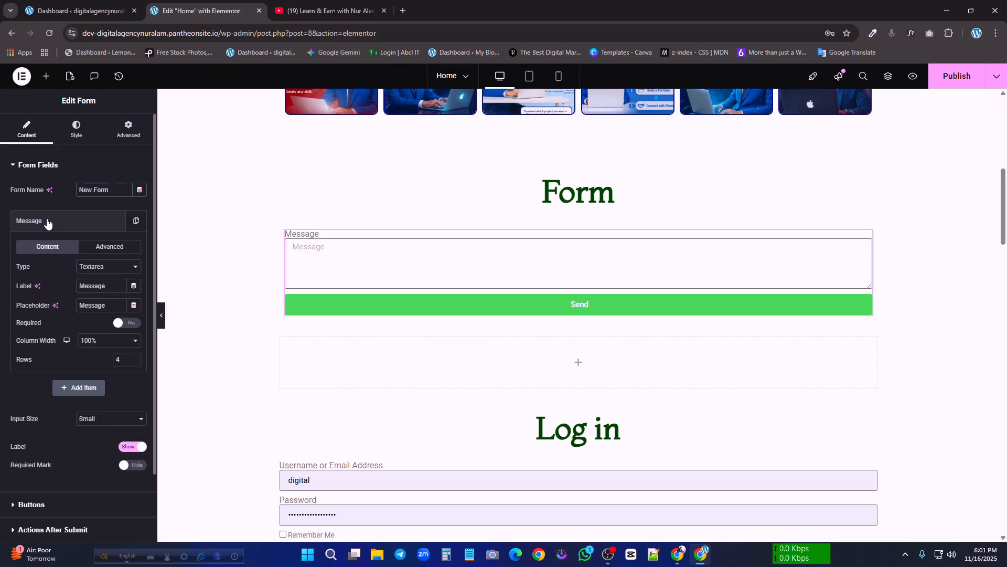
{"action": "left_click", "coordinate": [101, 267]}
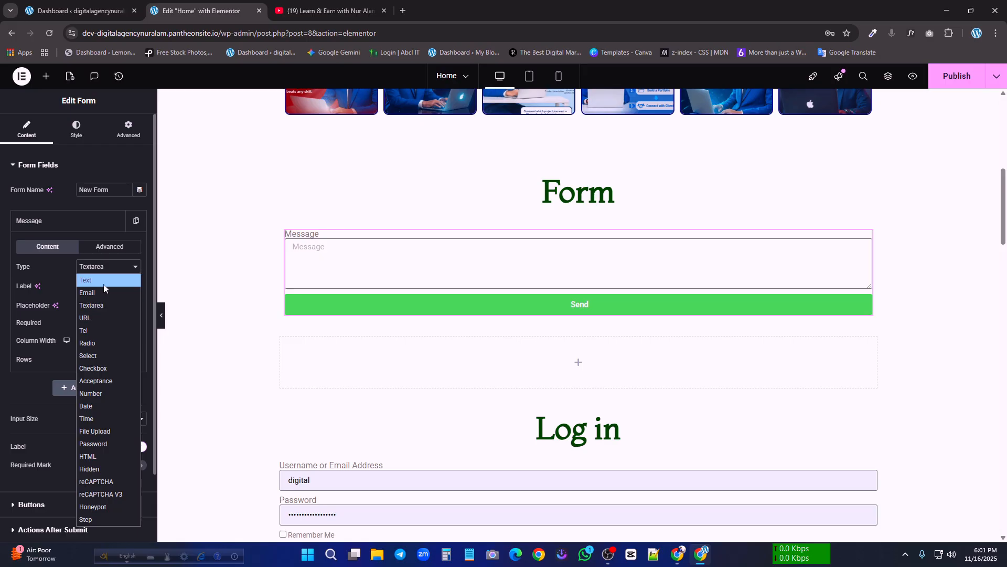
{"action": "left_click", "coordinate": [94, 283]}
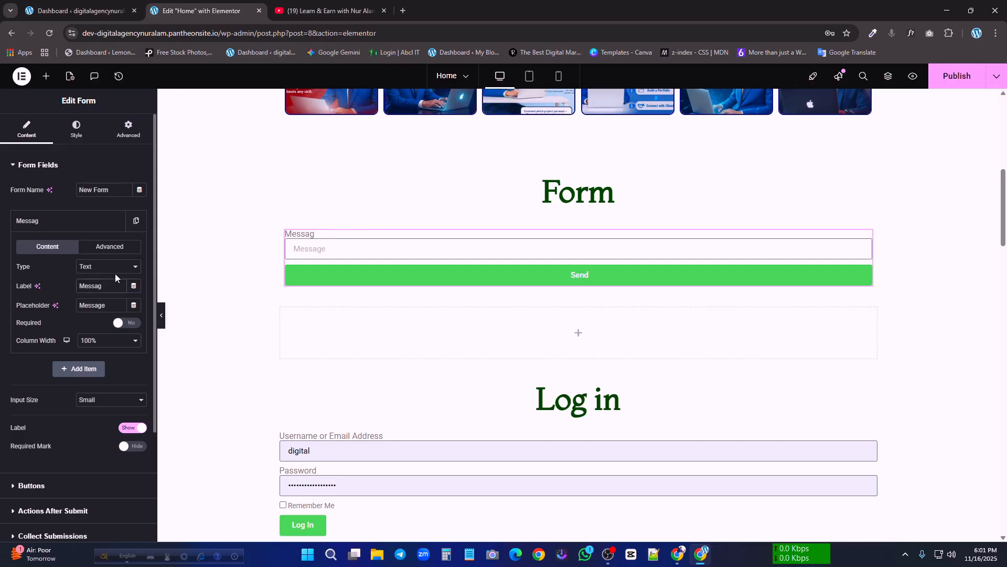
{"action": "key", "text": "BackSpace"}
{"action": "key", "text": "BackSpace"}
{"action": "key", "text": "BackSpace"}
{"action": "key", "text": "BackSpace"}
{"action": "key", "text": "BackSpace"}
{"action": "key", "text": "BackSpace"}
{"action": "type", "text": "Nam"}
Replace the Name field's placeholder text with "your full"
{"action": "left_click_drag", "start_coordinate": [117, 308], "coordinate": [52, 298]}
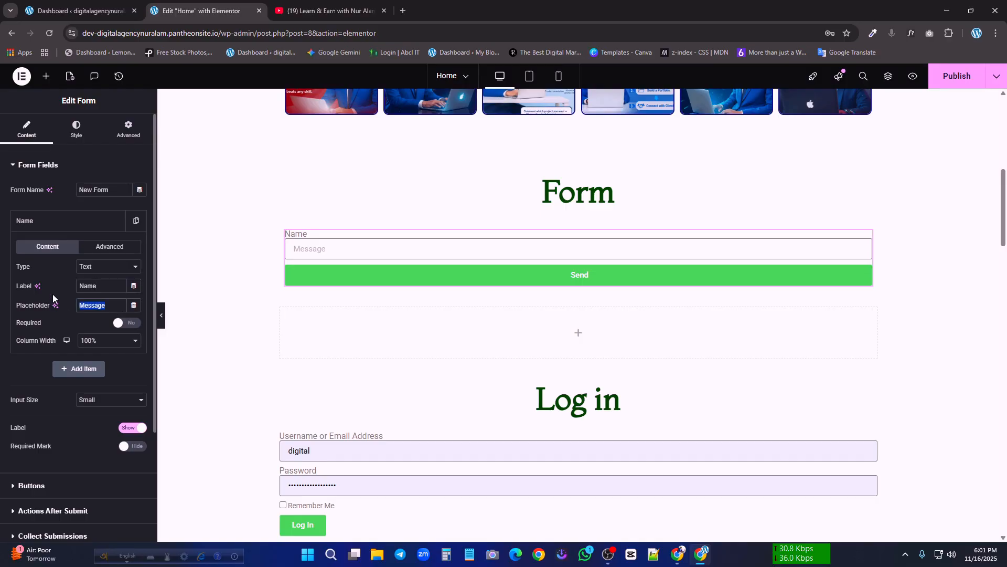
{"action": "key", "text": "BackSpace"}
{"action": "type", "text": "your"}
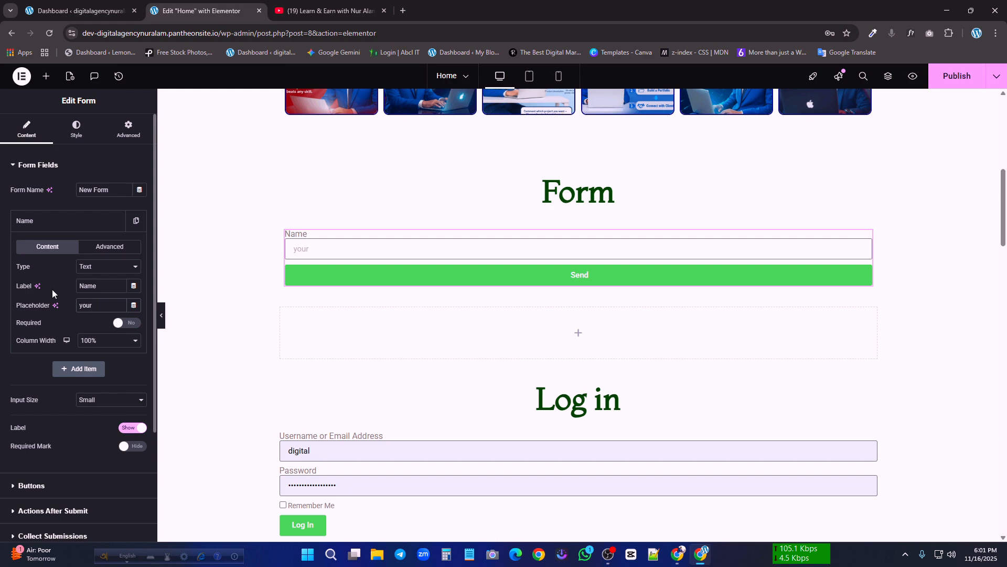
{"action": "type", "text": " name"}
{"action": "key", "text": "BackSpace"}
{"action": "key", "text": "BackSpace"}
{"action": "key", "text": "BackSpace"}
{"action": "key", "text": "BackSpace"}
{"action": "key", "text": "BackSpace"}
{"action": "type", "text": "full"}
{"action": "left_click", "coordinate": [297, 250]}
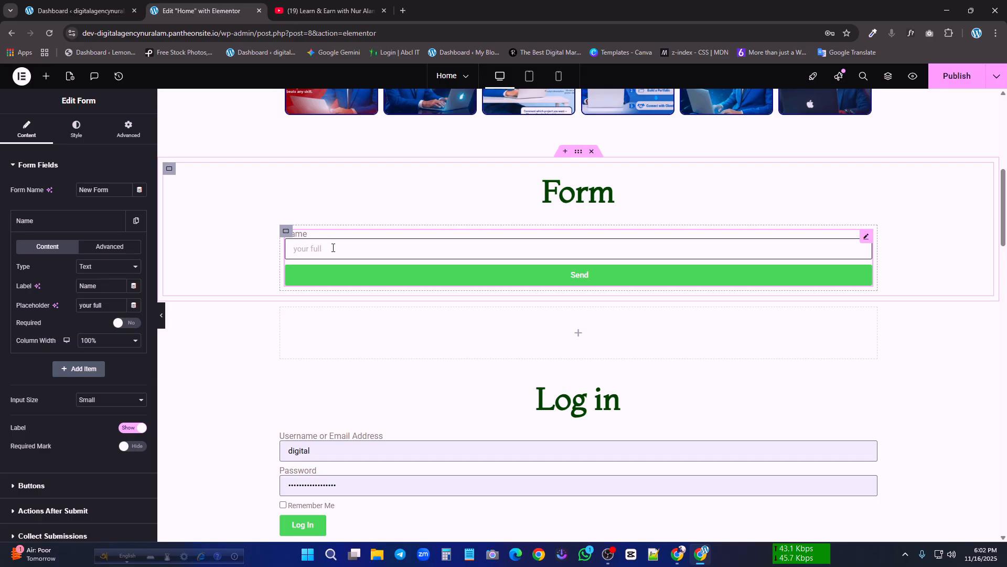
Capitalise and complete the Name field's placeholder as "Your Full Name" and make the field required
{"action": "left_click", "coordinate": [85, 305]}
{"action": "key", "text": "BackSpace"}
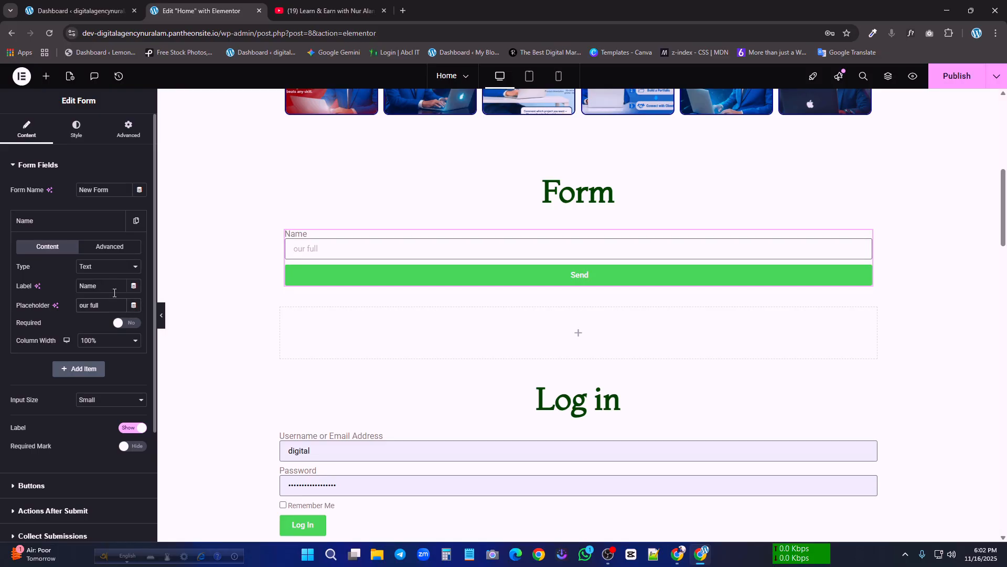
{"action": "type", "text": "Y"}
{"action": "left_click", "coordinate": [95, 303]}
{"action": "key", "text": "BackSpace"}
{"action": "type", "text": "F"}
{"action": "left_click", "coordinate": [112, 308]}
{"action": "type", "text": "Name"}
{"action": "left_click", "coordinate": [127, 323]}
{"action": "scroll", "coordinate": [89, 347], "scroll_direction": "down", "scroll_amount": 1}
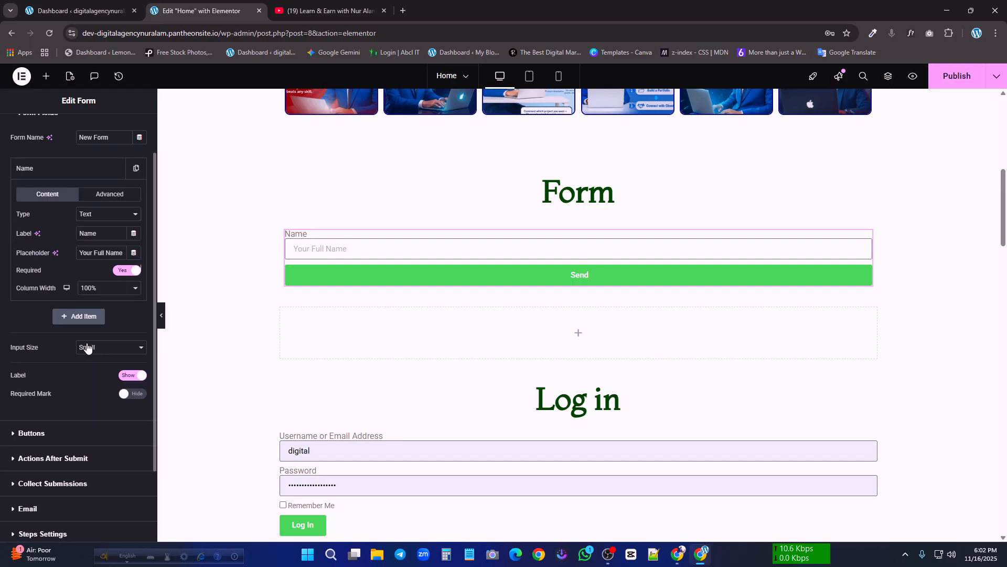
Try a 60% column width on the Name field and return it to 100%
{"action": "left_click", "coordinate": [122, 290]}
{"action": "left_click", "coordinate": [96, 377]}
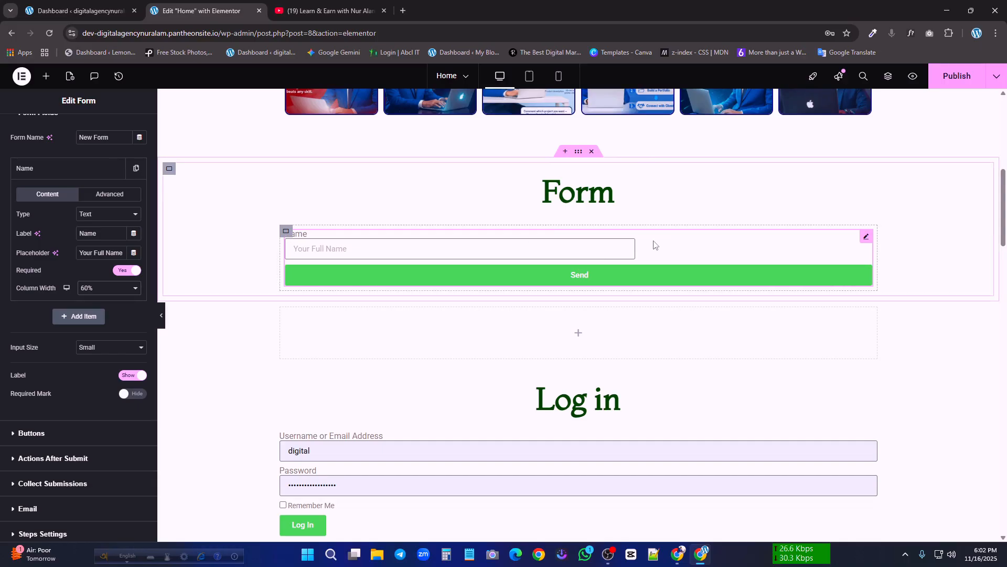
{"action": "left_click", "coordinate": [108, 288]}
{"action": "left_click", "coordinate": [114, 440]}
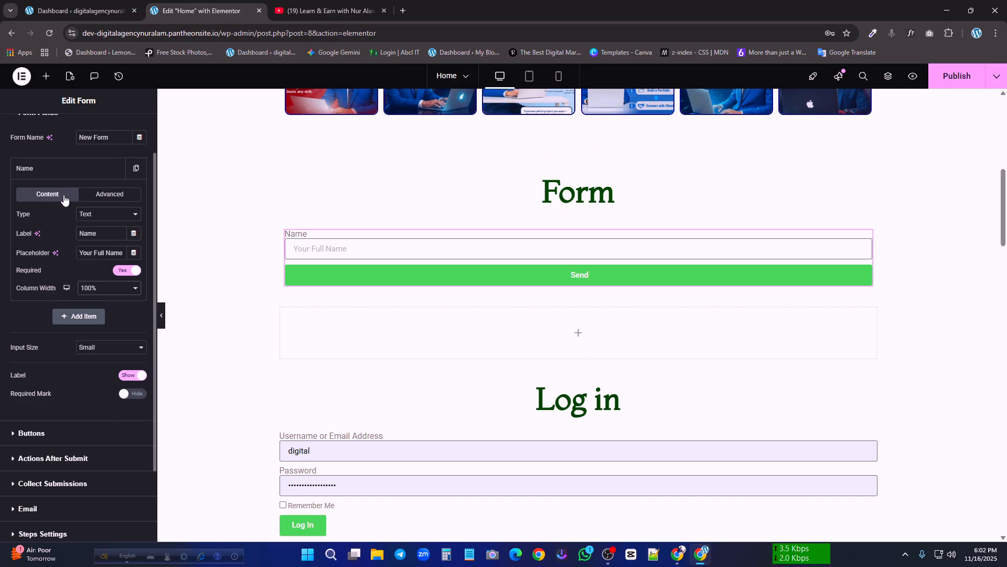
Add a second form field of type Email with the label Email
{"action": "left_click", "coordinate": [79, 316]}
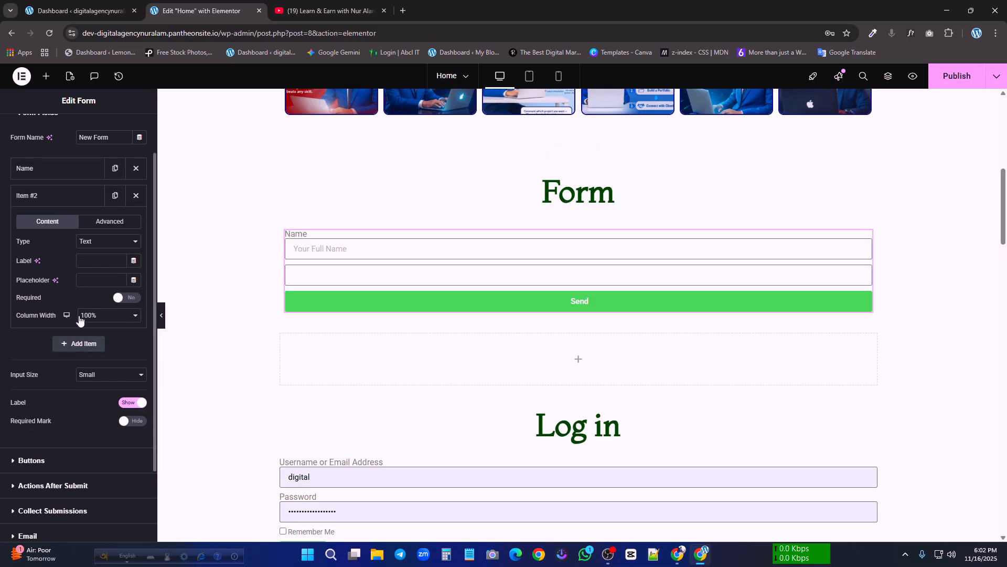
{"action": "left_click", "coordinate": [103, 242]}
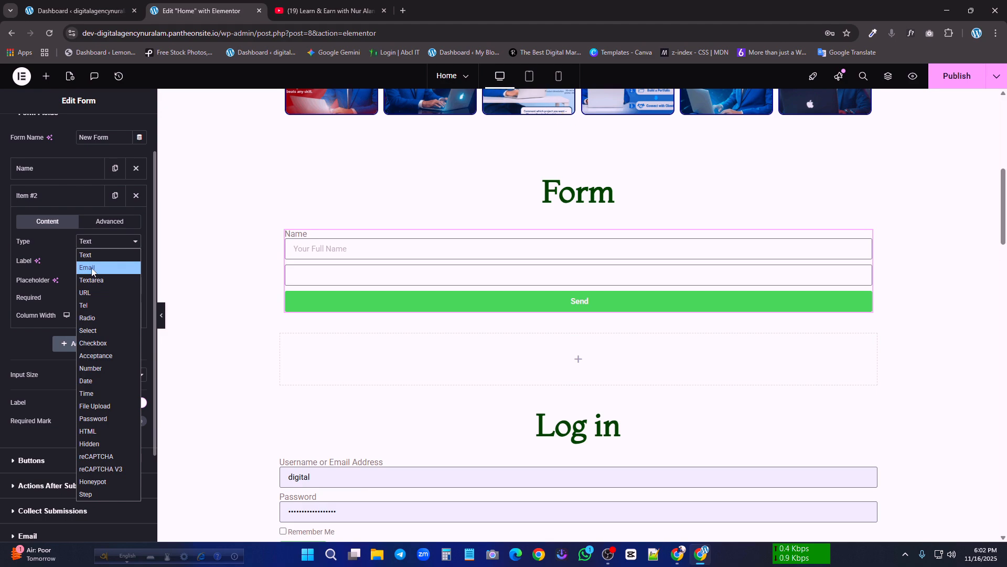
{"action": "left_click", "coordinate": [92, 269]}
{"action": "left_click", "coordinate": [99, 260]}
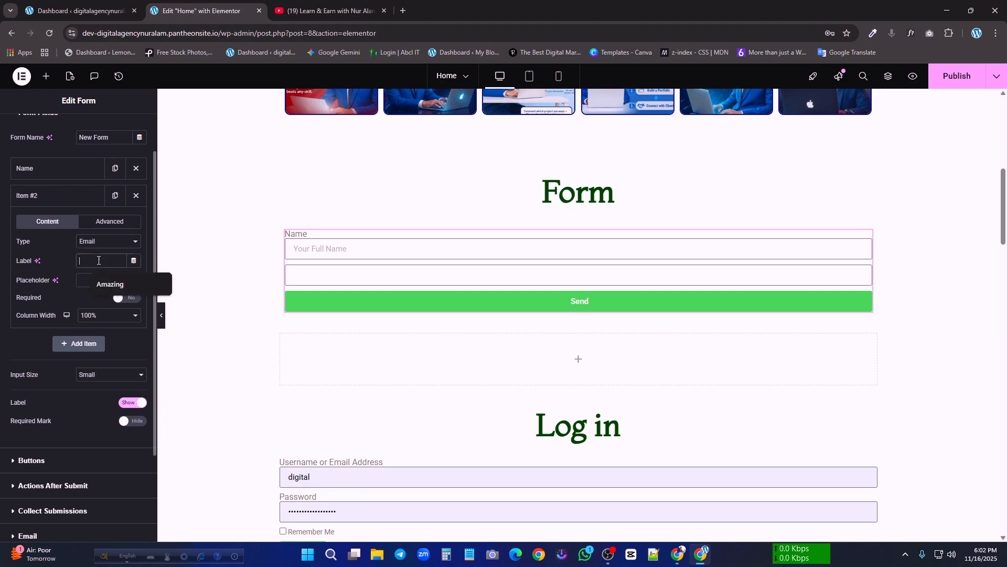
{"action": "type", "text": "Email"}
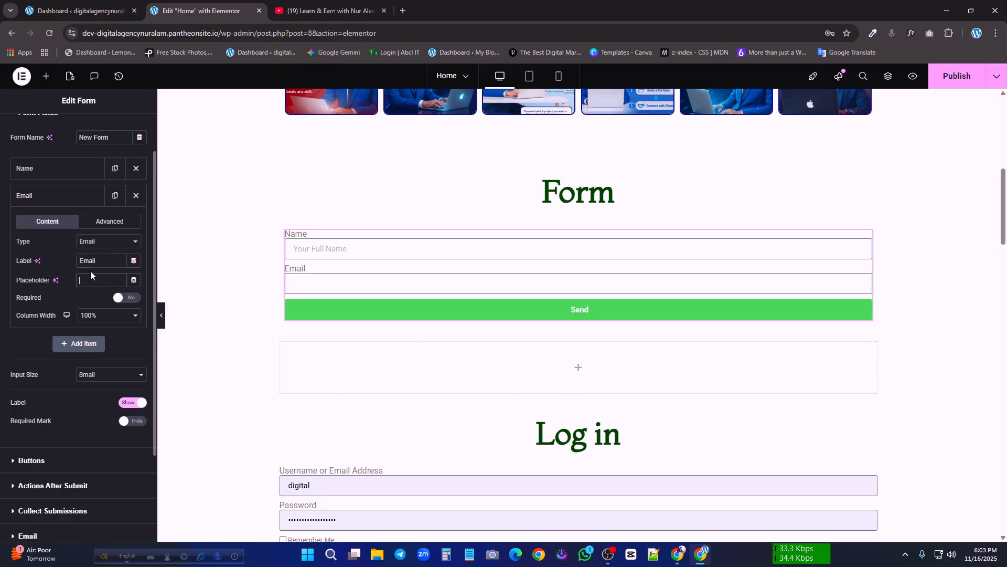
Set the Email field's placeholder to "Your Email Id" and make the field required
{"action": "left_click", "coordinate": [90, 270]}
{"action": "type", "text": "Your Email Id"}
{"action": "left_click", "coordinate": [129, 297]}
{"action": "left_click", "coordinate": [121, 315]}
{"action": "left_click", "coordinate": [120, 314]}
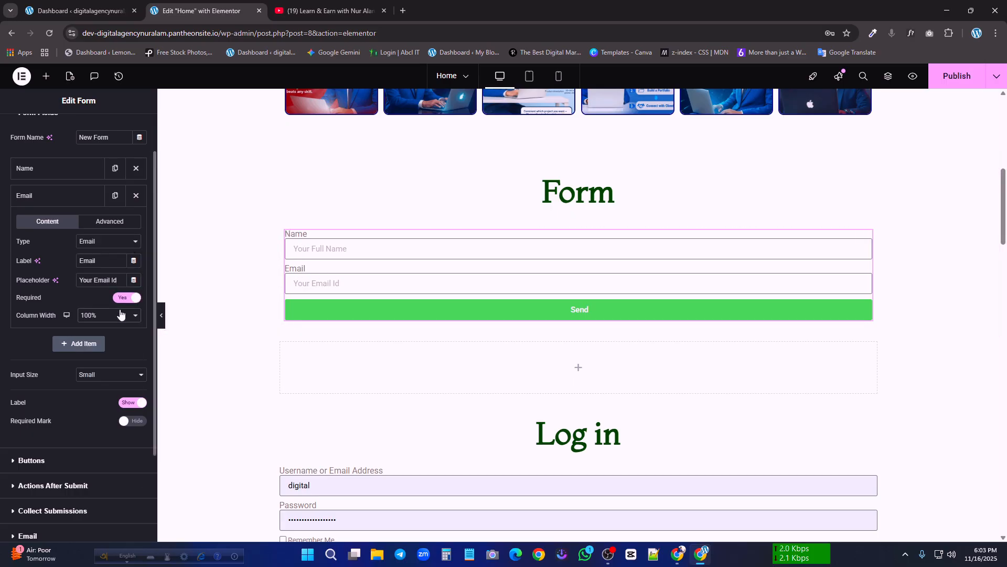
Add a third form field of type Number with the label Number
{"action": "left_click", "coordinate": [80, 345]}
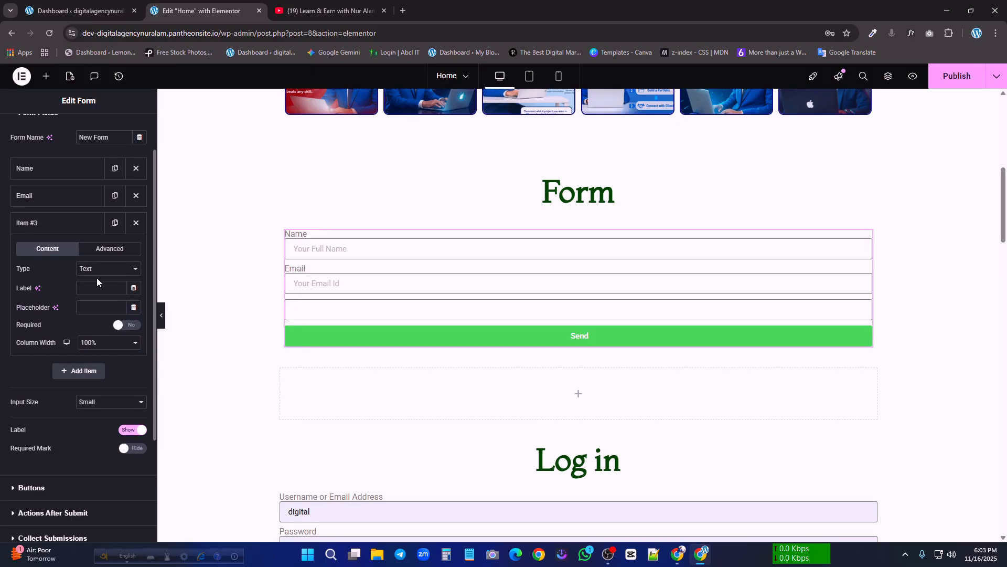
{"action": "left_click", "coordinate": [109, 269]}
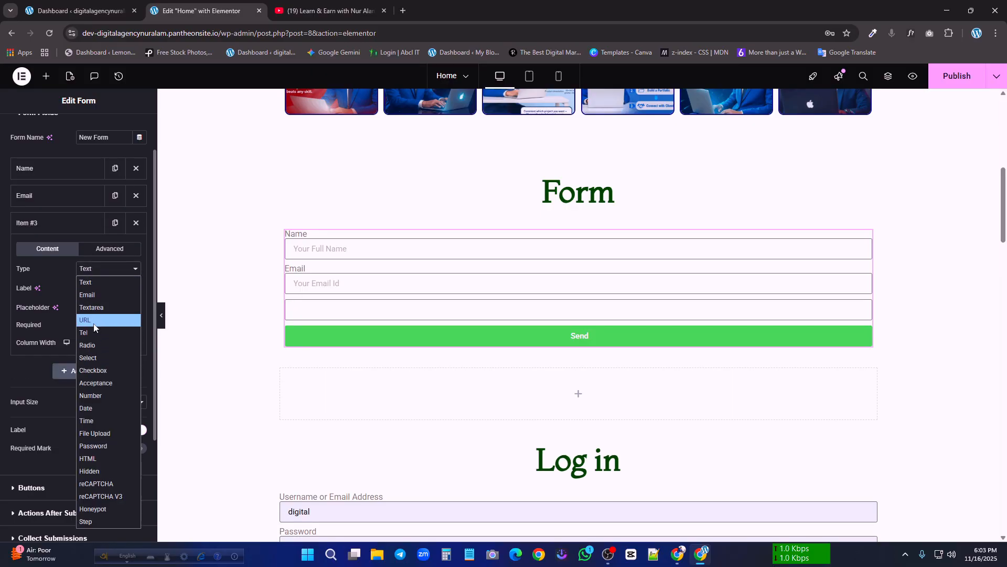
{"action": "left_click", "coordinate": [96, 398]}
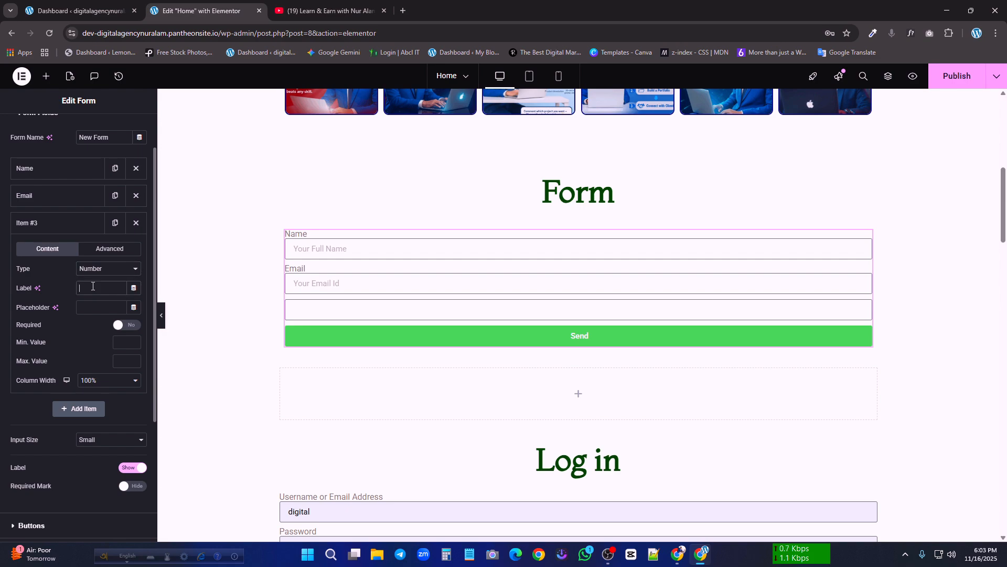
{"action": "type", "text": "Nu"}
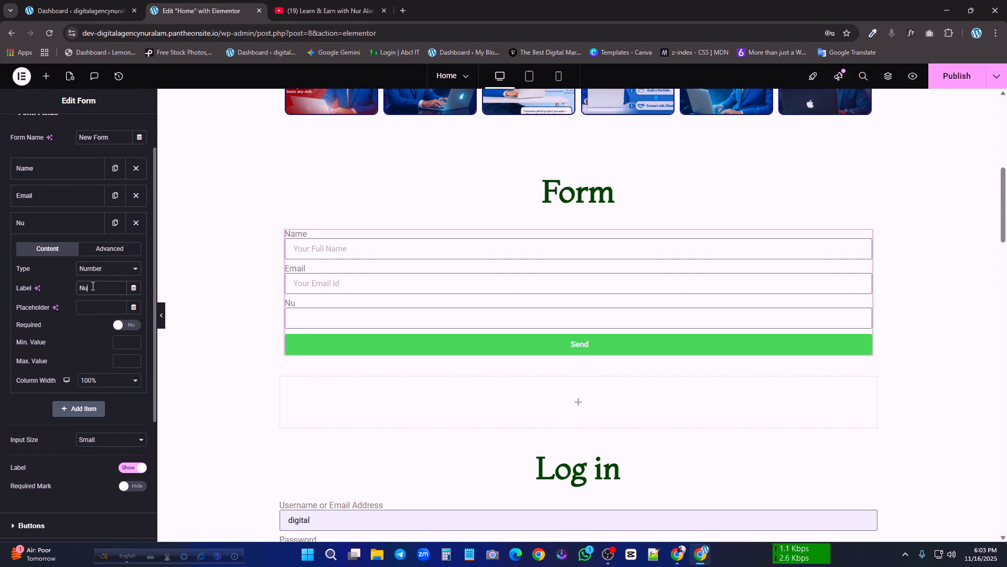
{"action": "type", "text": "m"}
{"action": "type", "text": "r"}
{"action": "type", "text": "Y"}
{"action": "type", "text": "ou"}
Set the Number field's placeholder to "Your Phone Number" and make the field required
{"action": "key", "text": "BackSpace"}
{"action": "type", "text": "Number"}
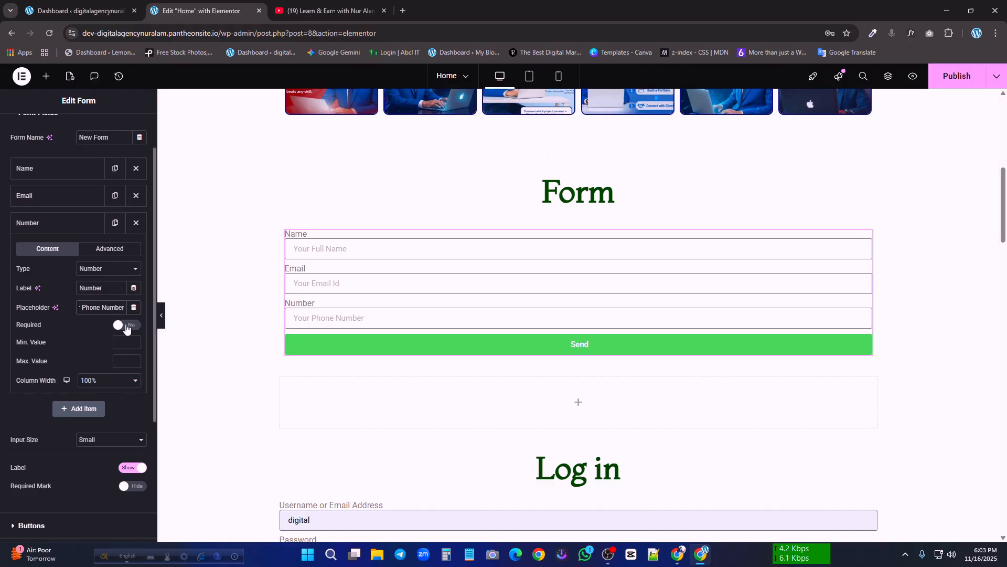
{"action": "left_click", "coordinate": [127, 326]}
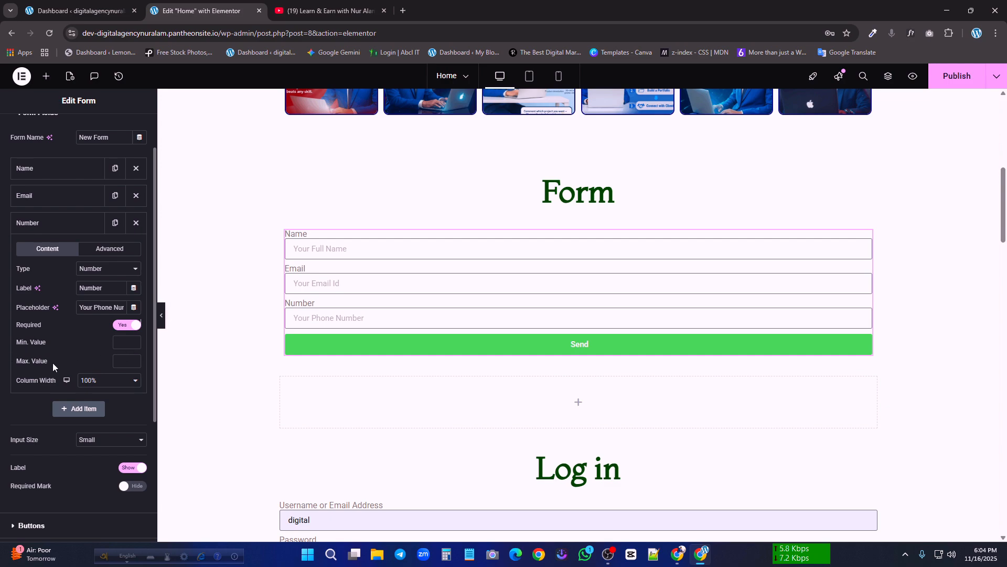
Set the Number field's minimum value to 0 and its maximum value to 10
{"action": "left_click", "coordinate": [134, 345]}
{"action": "left_click", "coordinate": [301, 323]}
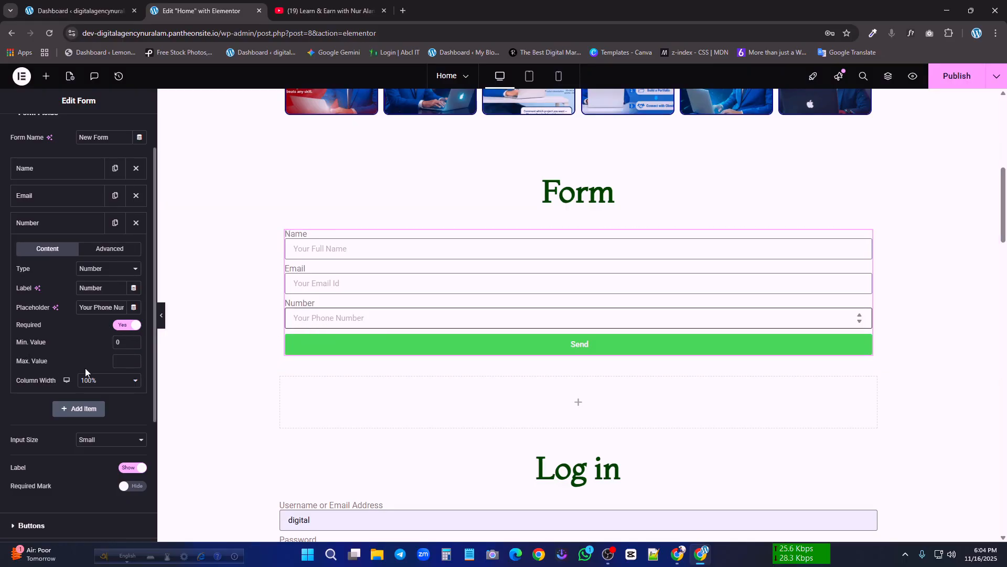
{"action": "left_click", "coordinate": [135, 360]}
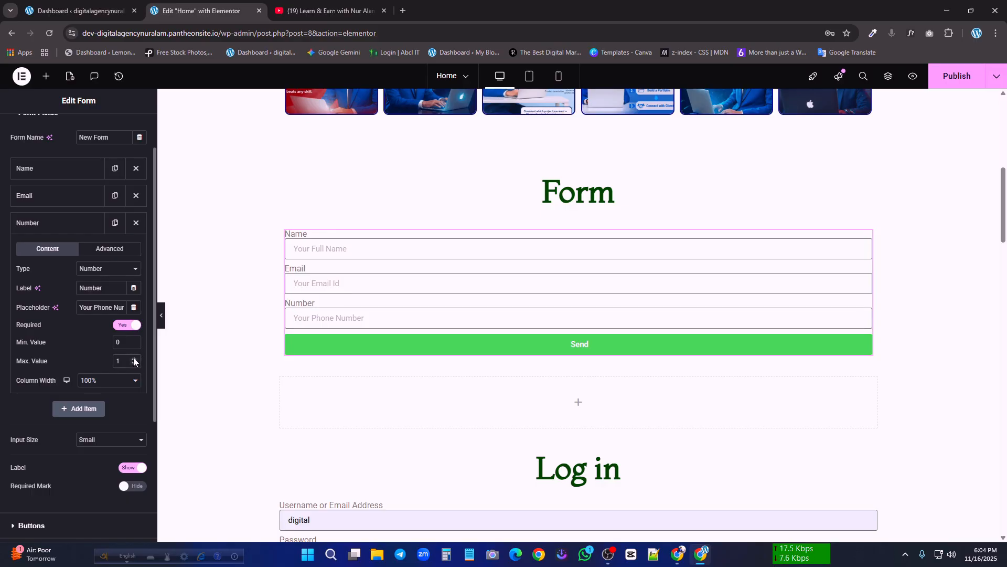
{"action": "left_click", "coordinate": [135, 359]}
{"action": "key", "text": "BackSpace"}
{"action": "type", "text": "10"}
Add a fourth form field of type Date with the label Date
{"action": "scroll", "coordinate": [108, 387], "scroll_direction": "down", "scroll_amount": 1}
{"action": "left_click", "coordinate": [82, 352]}
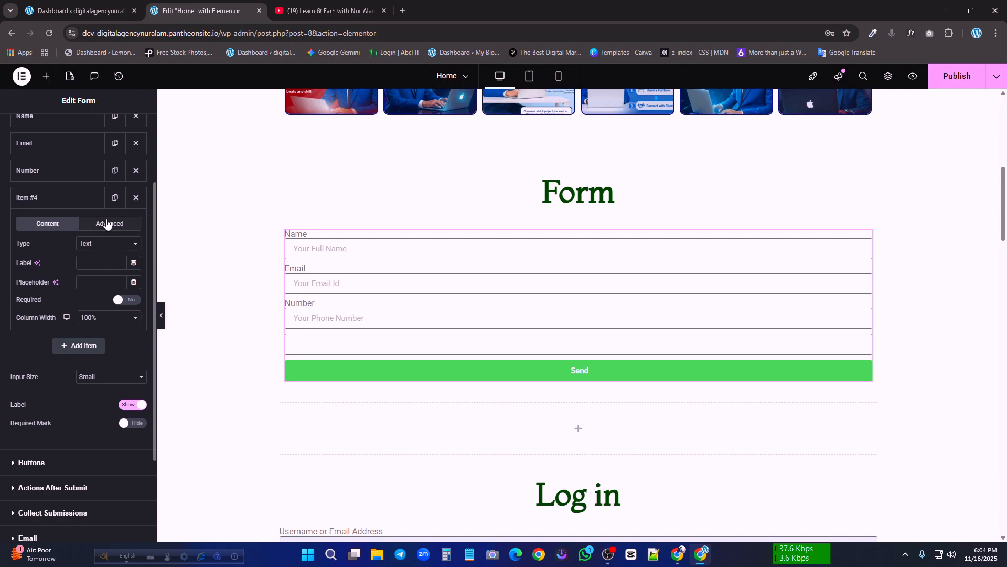
{"action": "left_click", "coordinate": [104, 244]}
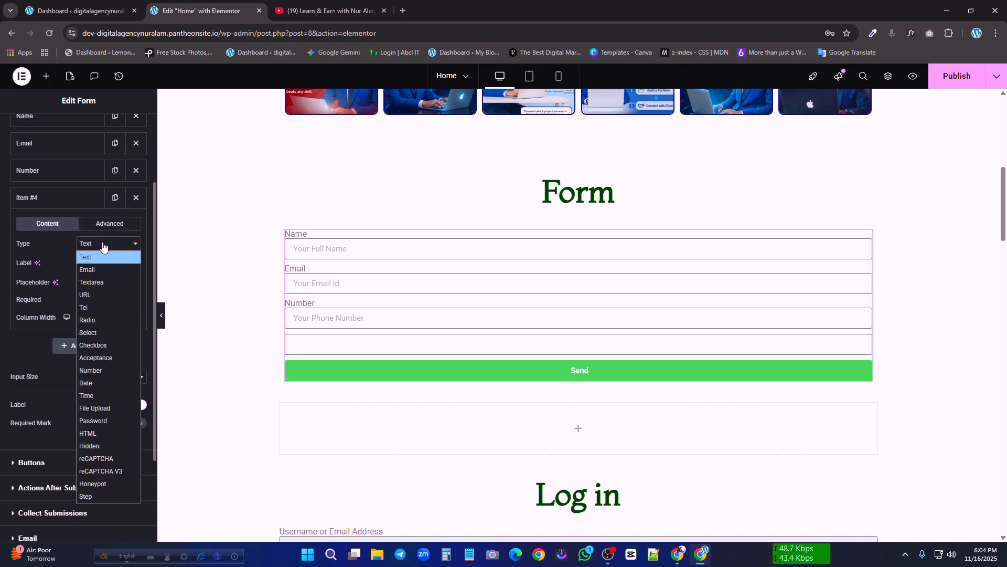
{"action": "left_click", "coordinate": [98, 387]}
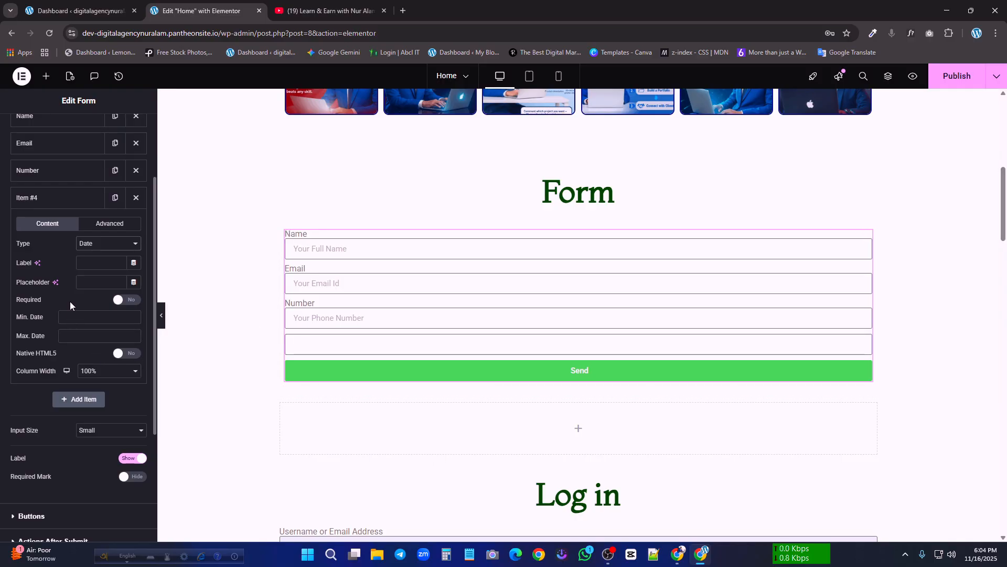
{"action": "left_click", "coordinate": [96, 262]}
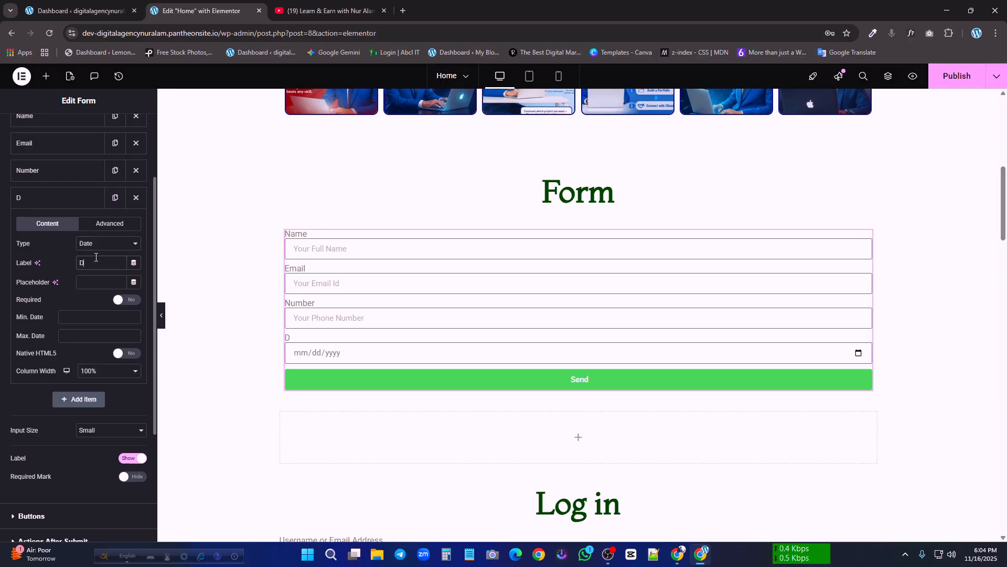
{"action": "type", "text": "Date"}
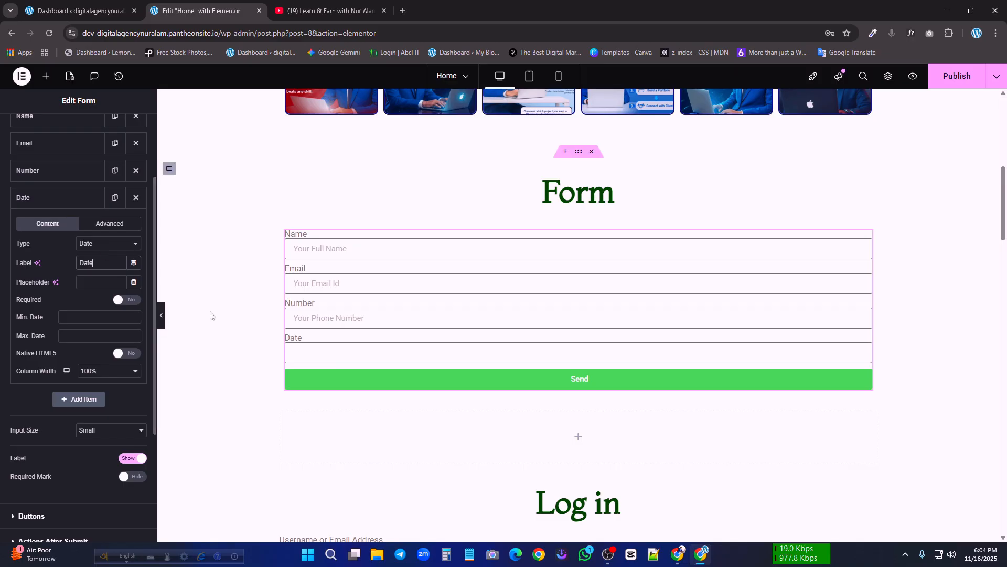
Set the Date field's placeholder to "Date" and make the field required
{"action": "left_click", "coordinate": [91, 279]}
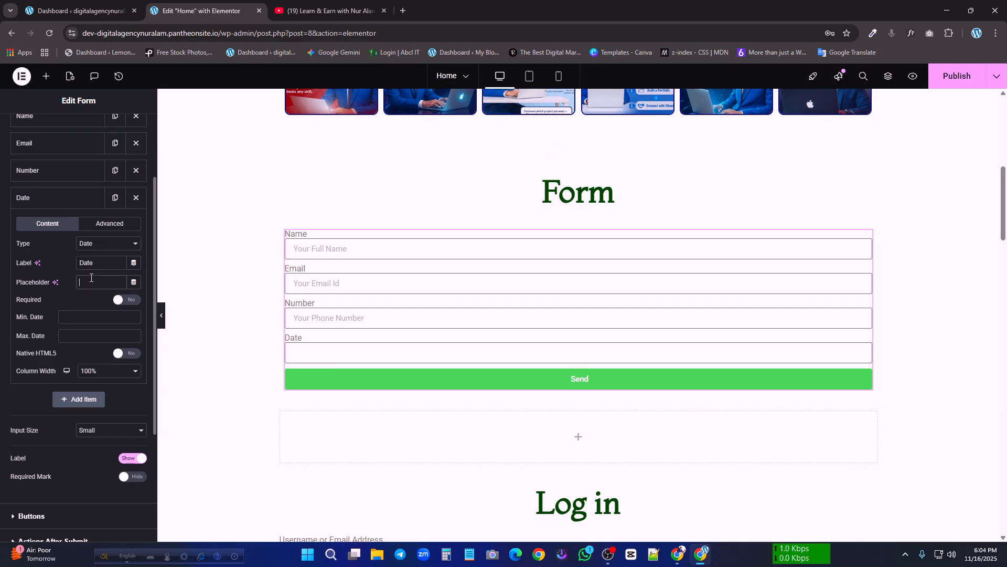
{"action": "type", "text": "Y"}
{"action": "type", "text": "Date"}
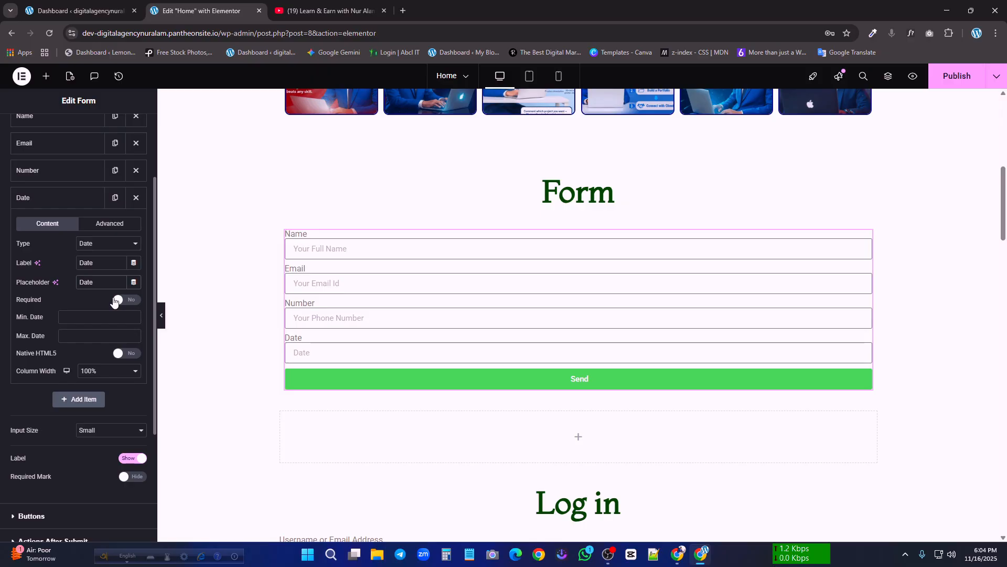
{"action": "left_click", "coordinate": [105, 317]}
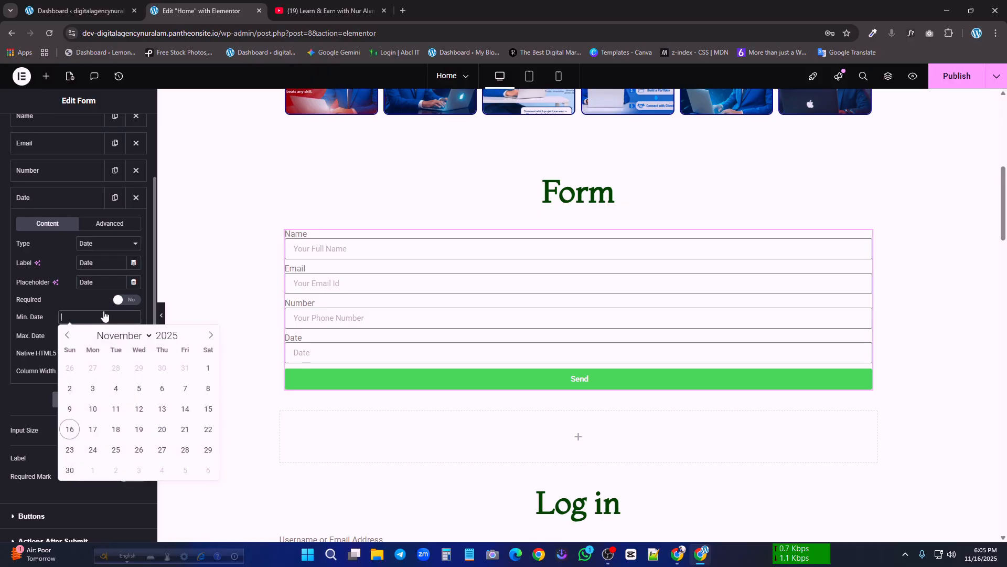
{"action": "left_click", "coordinate": [60, 304]}
{"action": "left_click", "coordinate": [101, 337]}
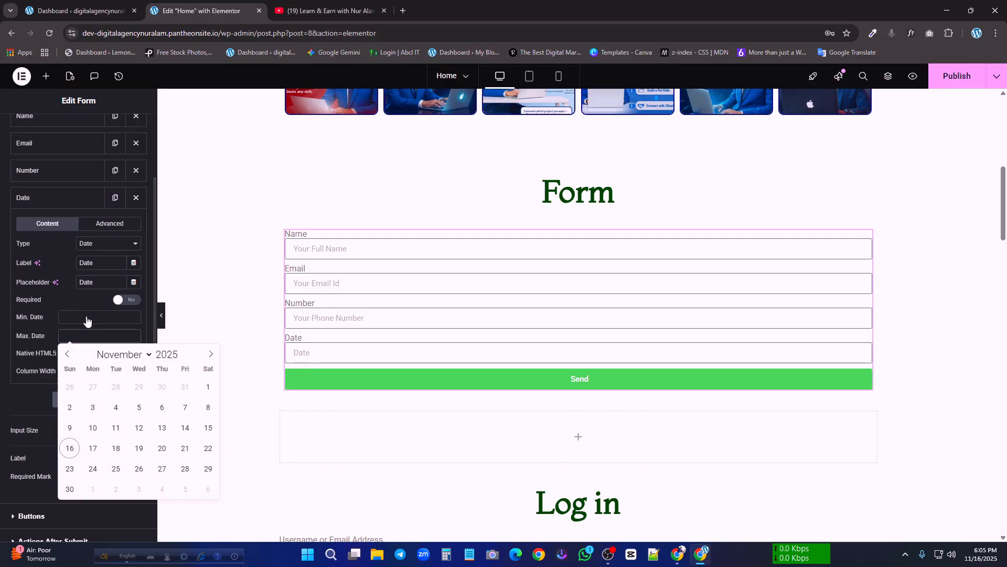
{"action": "left_click", "coordinate": [79, 300]}
{"action": "left_click", "coordinate": [118, 302]}
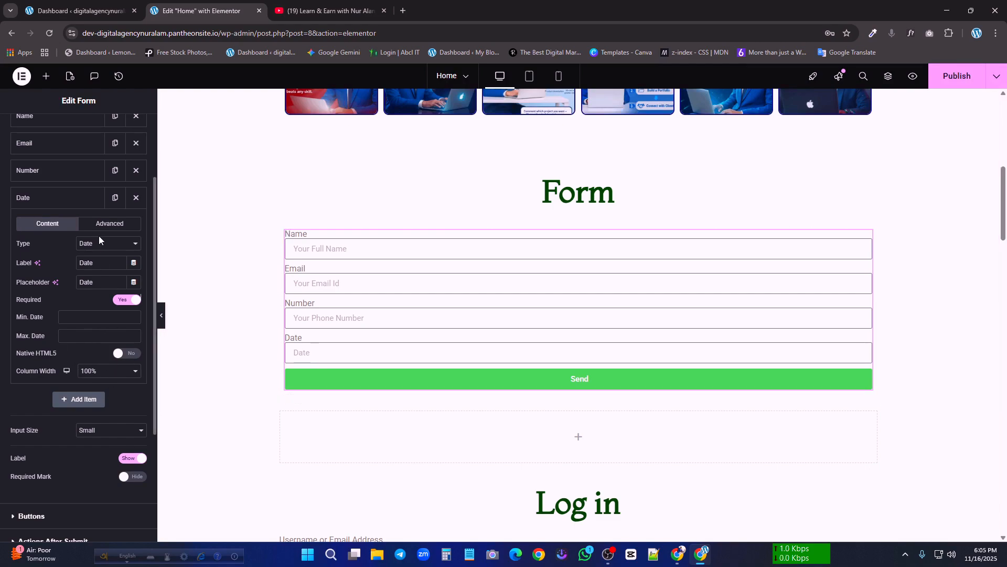
Add a fifth form field of type File Upload with the label File
{"action": "left_click", "coordinate": [97, 400]}
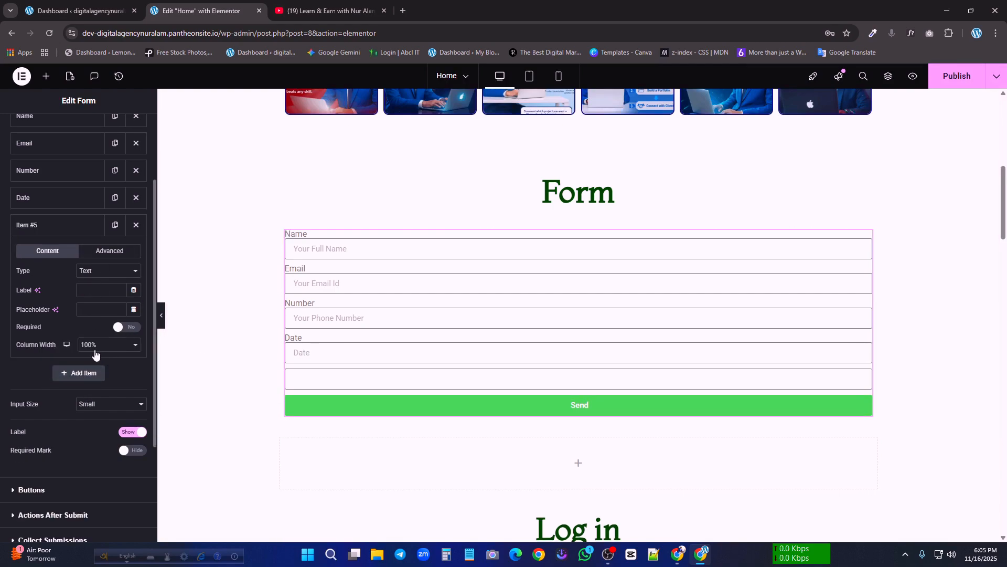
{"action": "left_click", "coordinate": [100, 269]}
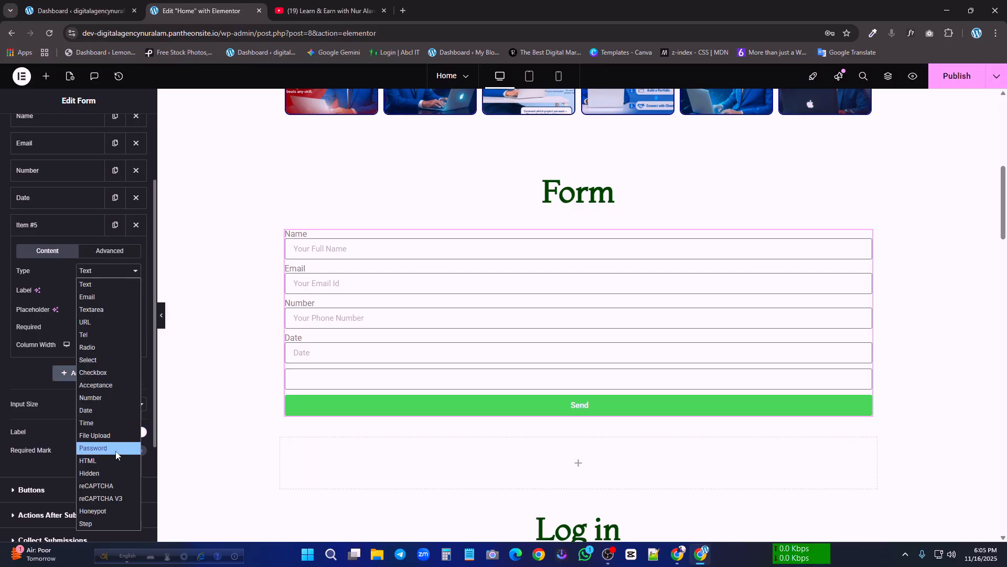
{"action": "left_click", "coordinate": [100, 423]}
{"action": "left_click", "coordinate": [96, 273]}
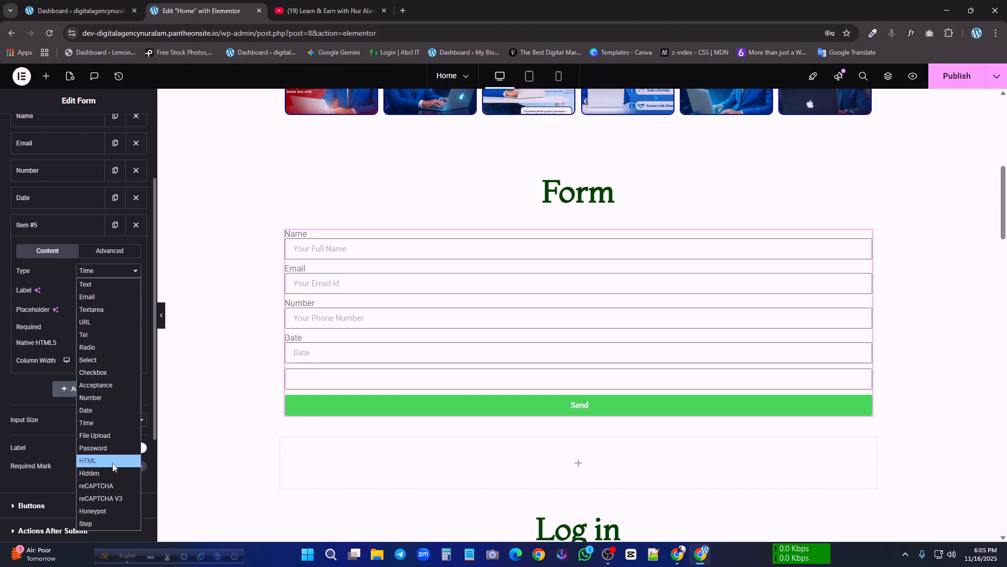
{"action": "left_click", "coordinate": [104, 441]}
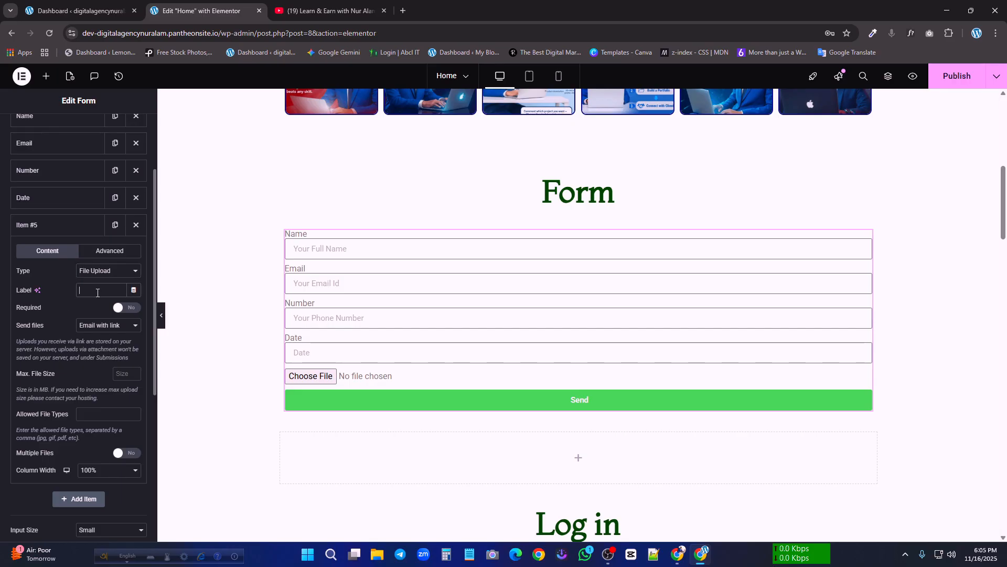
{"action": "type", "text": "y"}
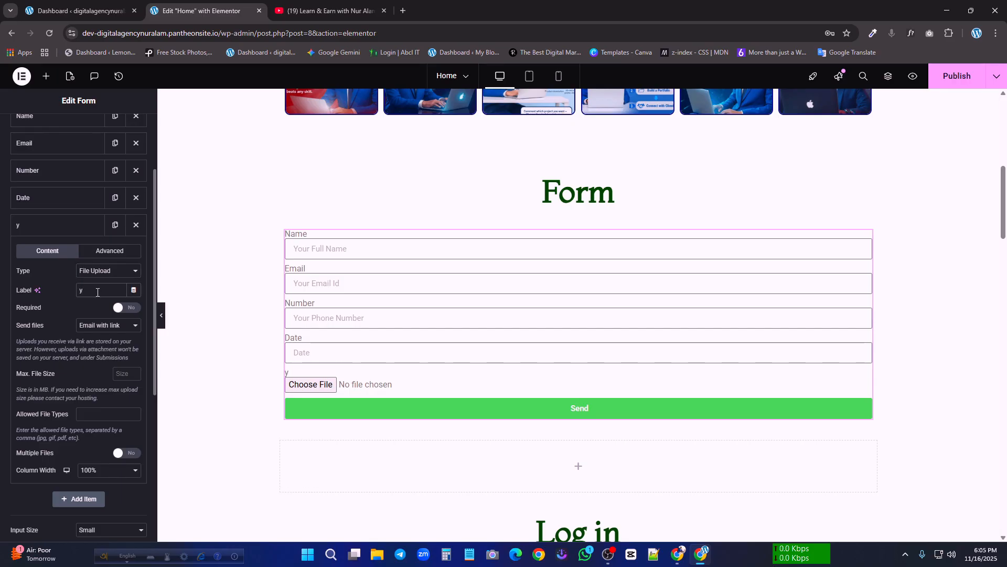
{"action": "type", "text": "7"}
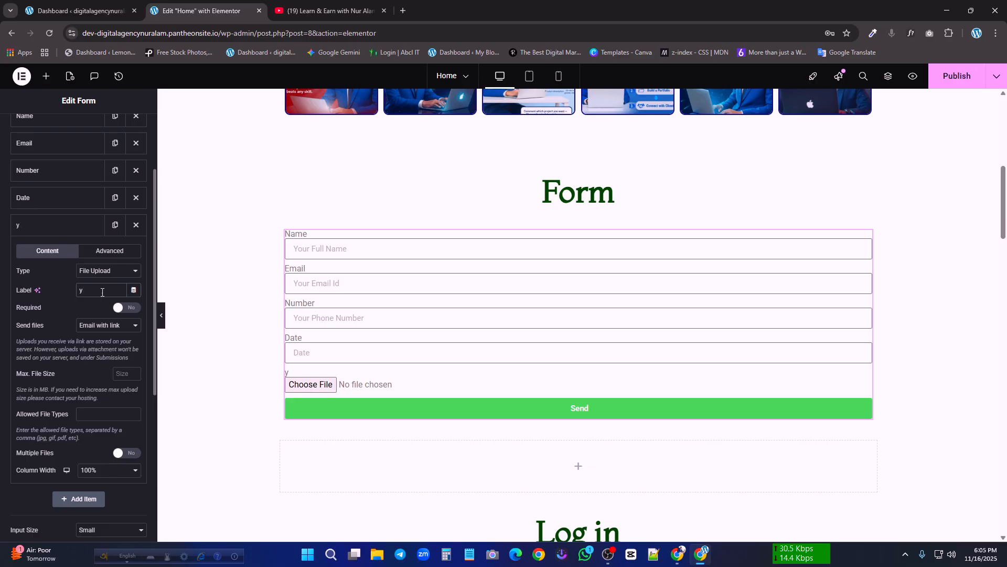
{"action": "key", "text": "BackSpace"}
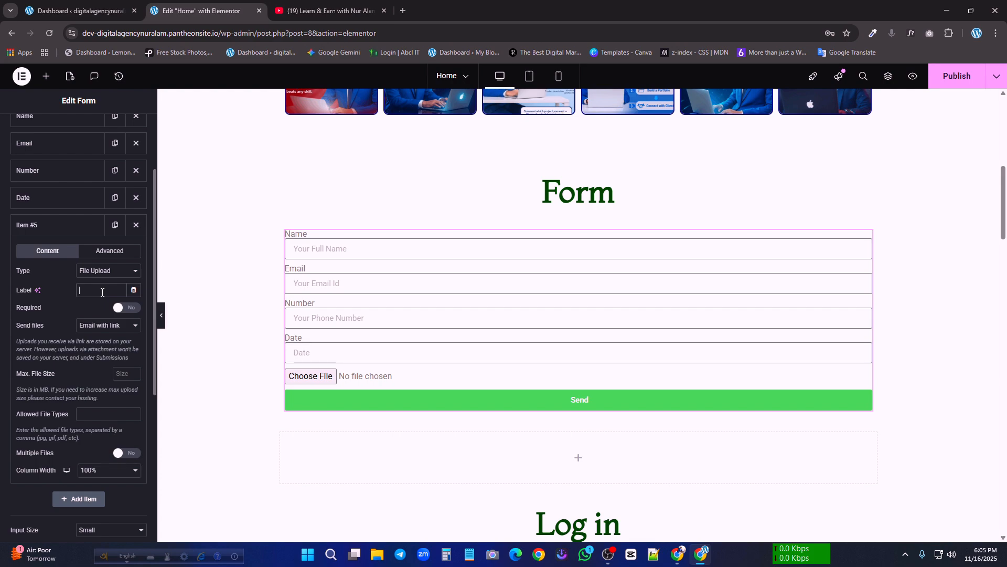
{"action": "type", "text": "File"}
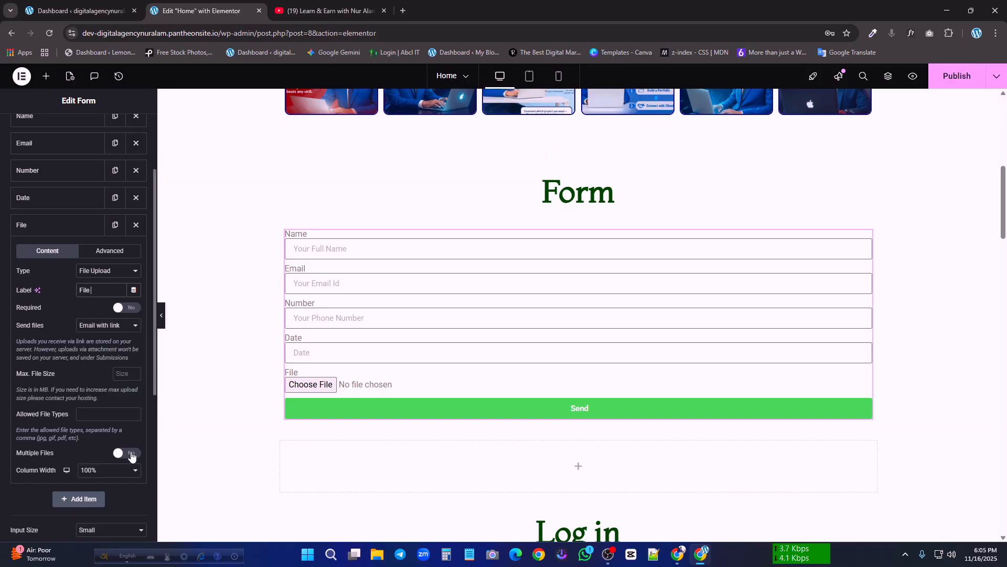
Make the File field required and set its maximum file size to 5 MB
{"action": "left_click", "coordinate": [131, 310]}
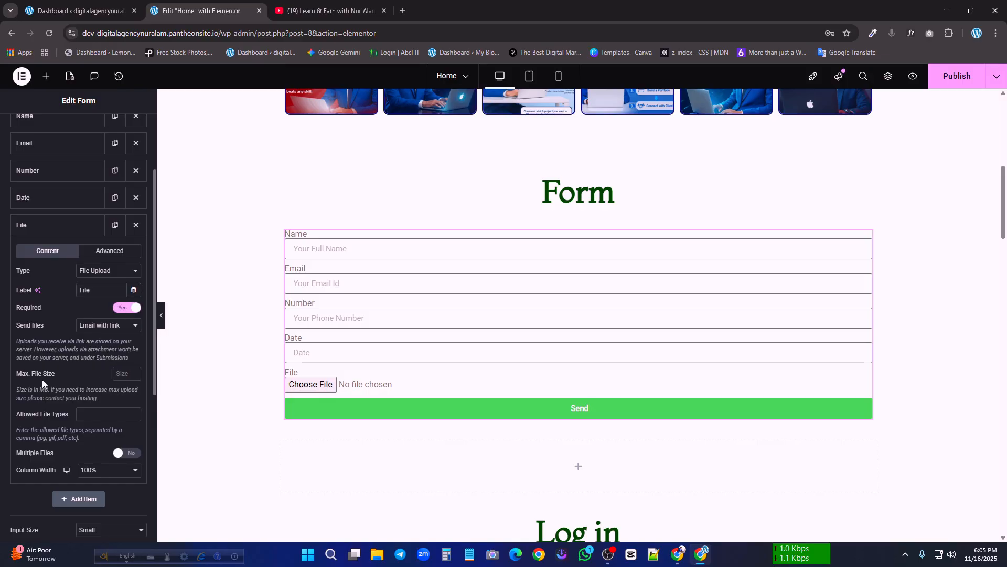
{"action": "left_click", "coordinate": [135, 371]}
{"action": "left_click", "coordinate": [135, 371]}
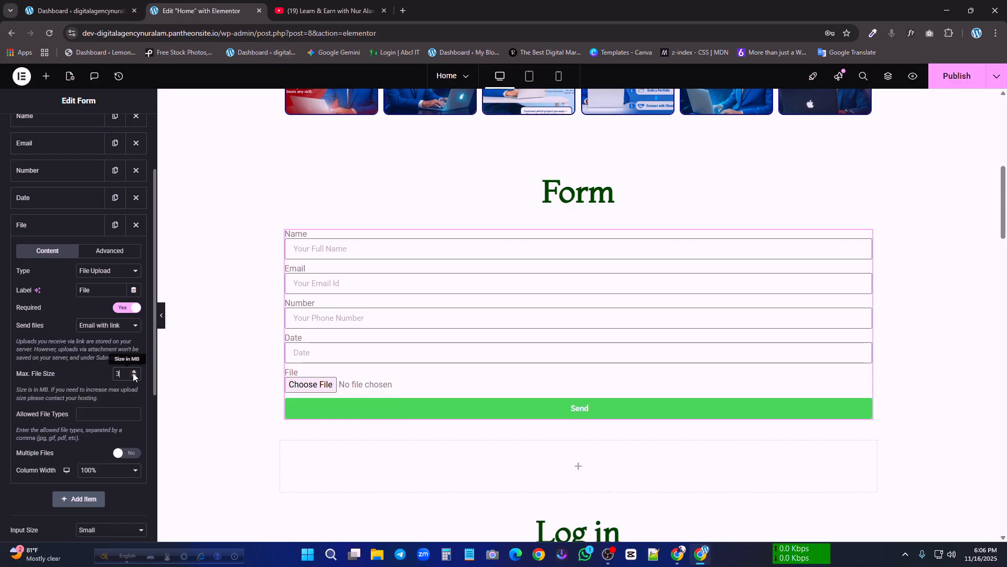
{"action": "left_click", "coordinate": [134, 371]}
{"action": "left_click", "coordinate": [134, 371]}
{"action": "left_click", "coordinate": [134, 371]}
{"action": "left_click", "coordinate": [135, 376]}
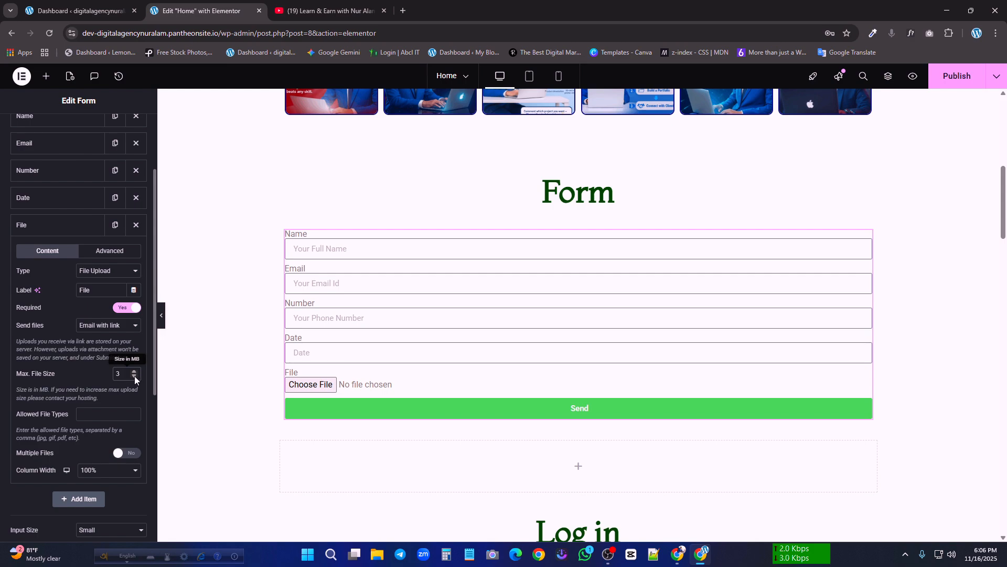
{"action": "left_click", "coordinate": [134, 376]}
{"action": "left_click", "coordinate": [135, 372]}
{"action": "left_click", "coordinate": [134, 372]}
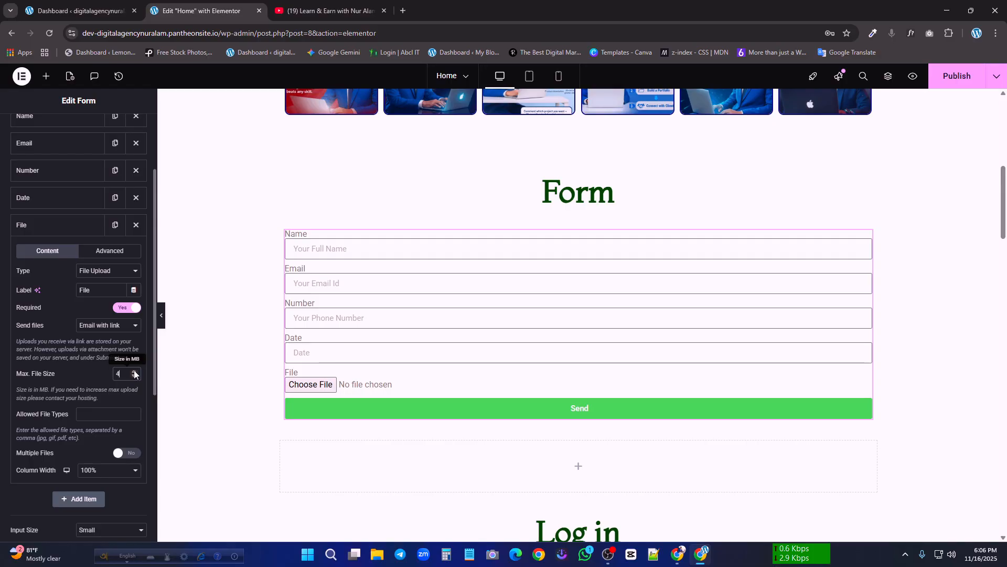
{"action": "left_click", "coordinate": [134, 372]}
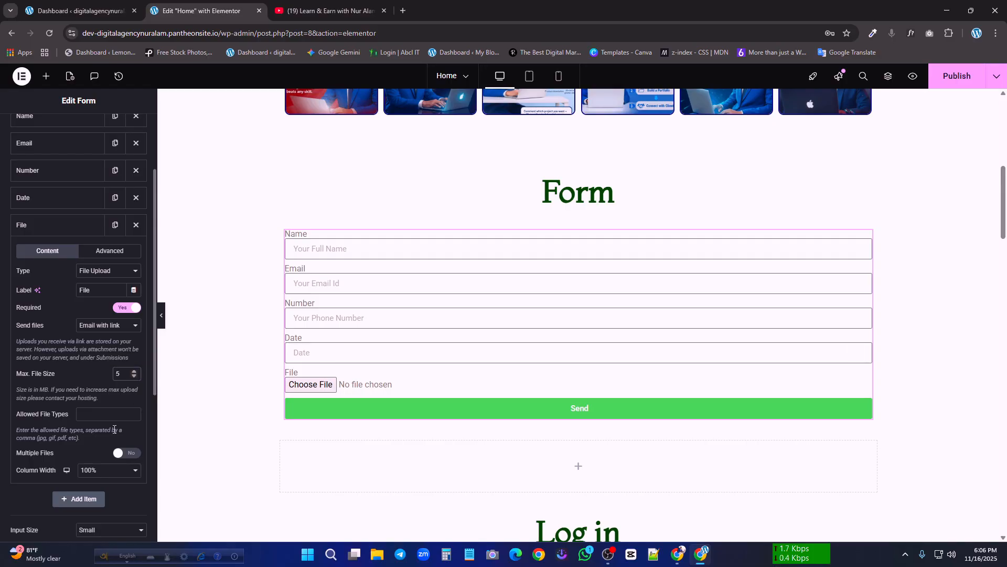
Try the Extra Small and Large sizes for the form's button and return it to Small
{"action": "scroll", "coordinate": [110, 412], "scroll_direction": "down", "scroll_amount": 2}
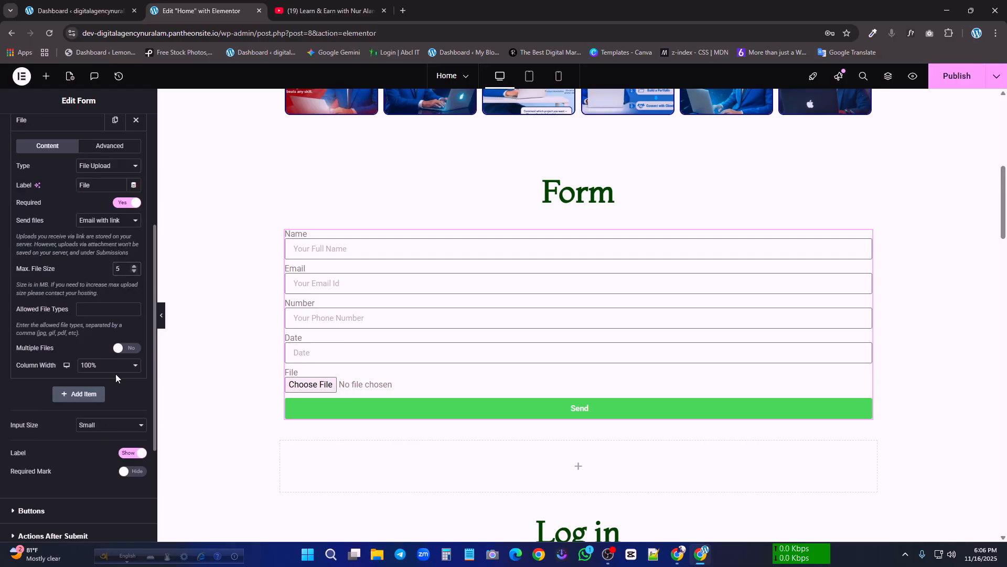
{"action": "scroll", "coordinate": [114, 355], "scroll_direction": "up", "scroll_amount": 1}
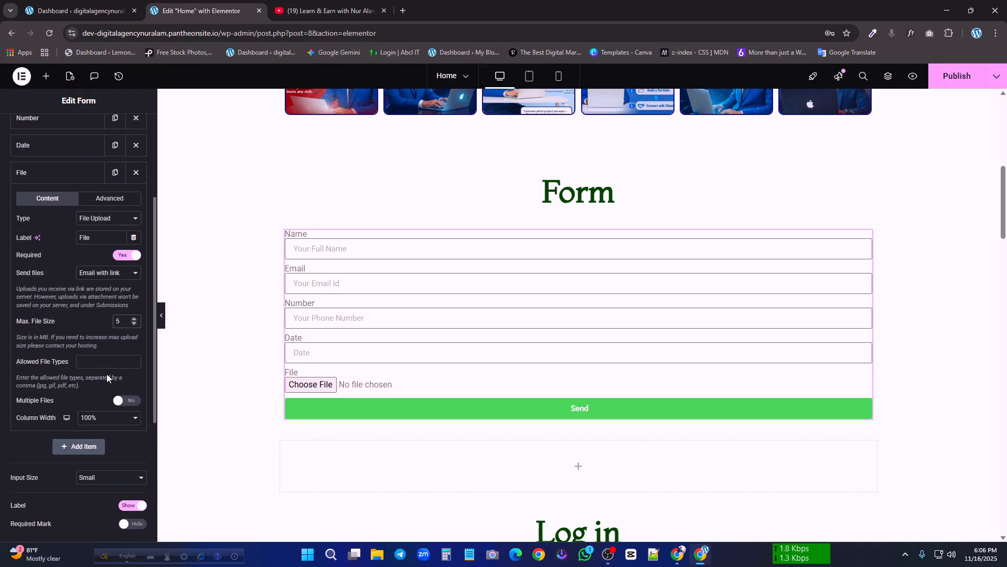
{"action": "scroll", "coordinate": [117, 417], "scroll_direction": "down", "scroll_amount": 2}
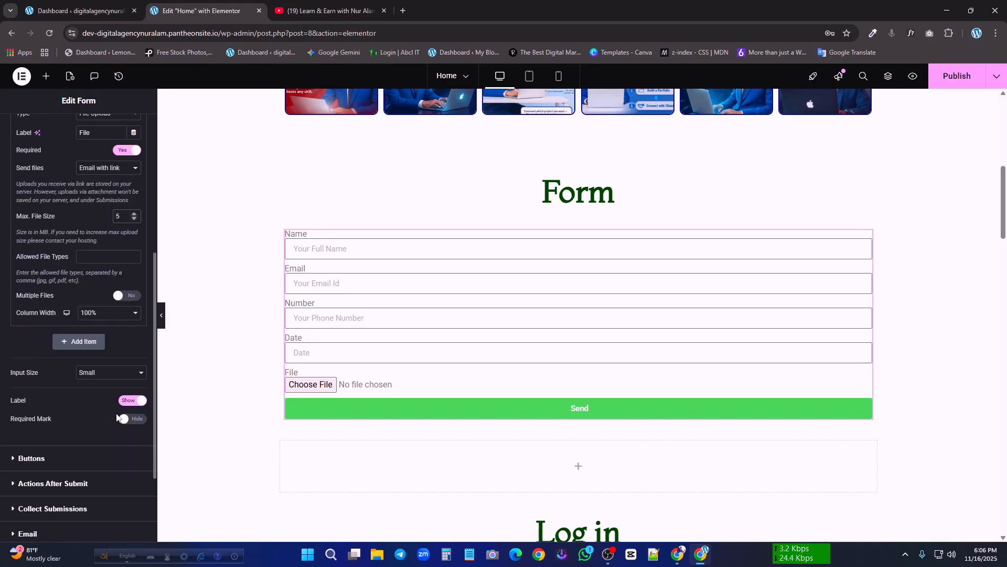
{"action": "scroll", "coordinate": [118, 415], "scroll_direction": "down", "scroll_amount": 1}
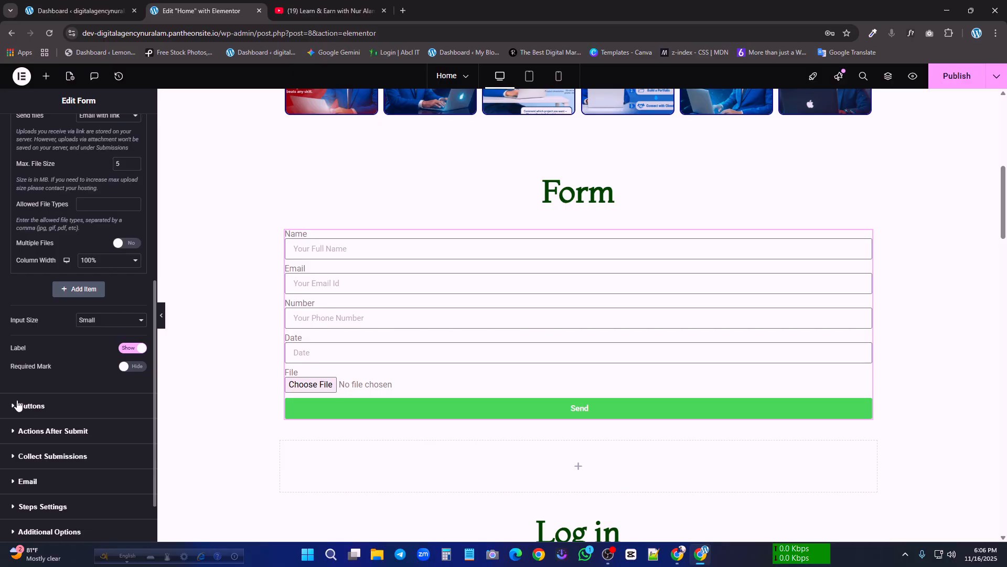
{"action": "left_click", "coordinate": [26, 405]}
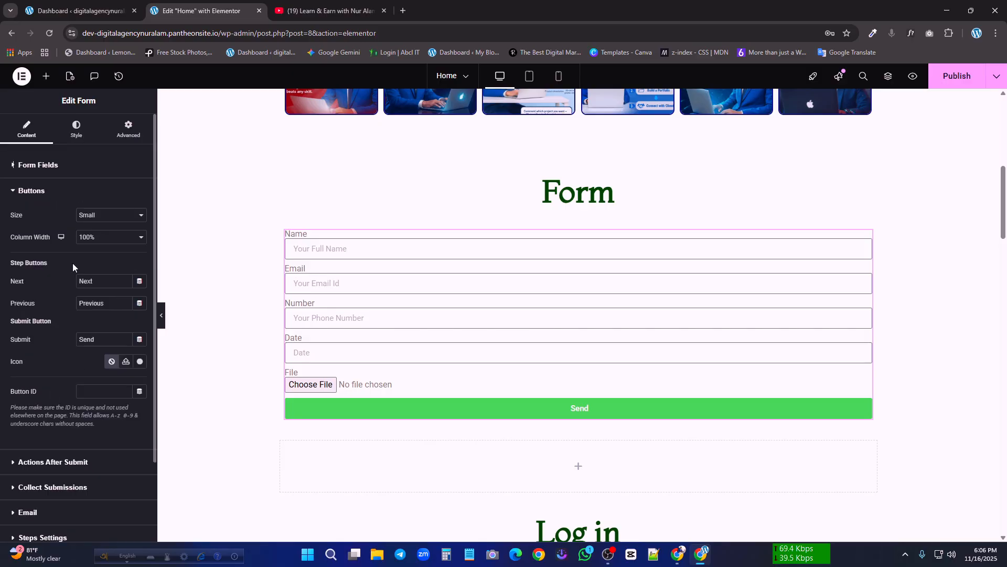
{"action": "left_click", "coordinate": [100, 220]}
{"action": "left_click", "coordinate": [97, 226]}
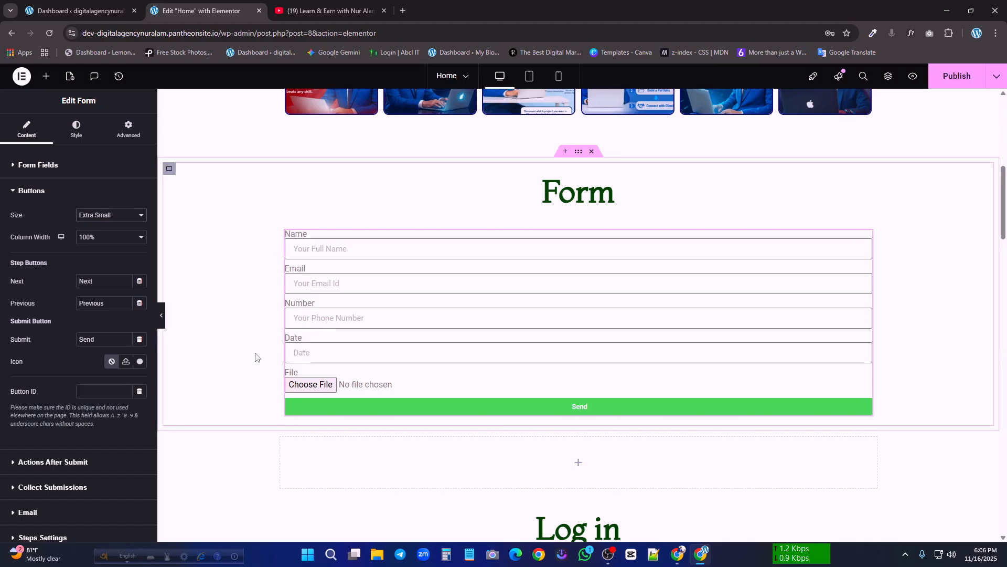
{"action": "left_click", "coordinate": [112, 215]}
{"action": "left_click", "coordinate": [102, 269]}
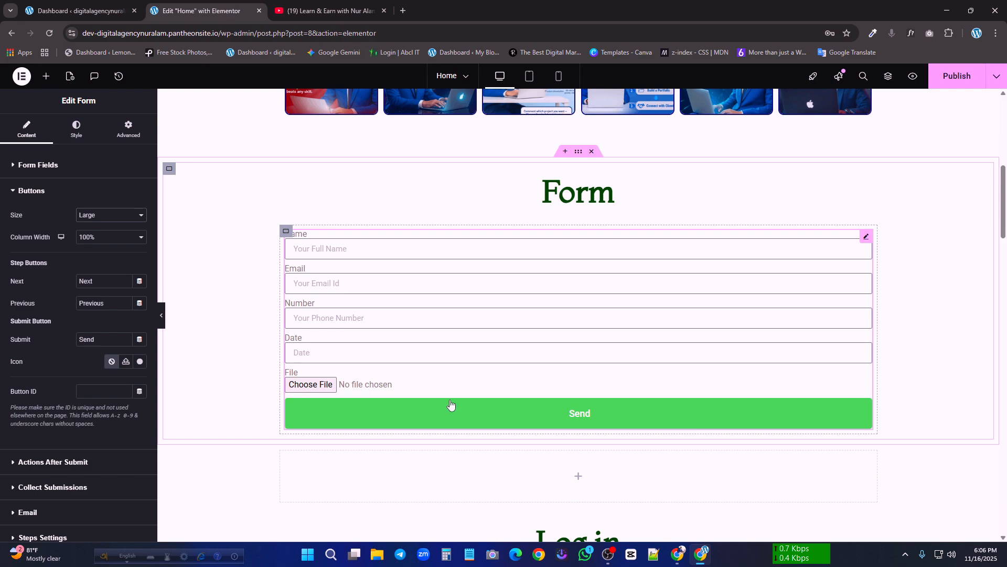
{"action": "left_click", "coordinate": [109, 216]}
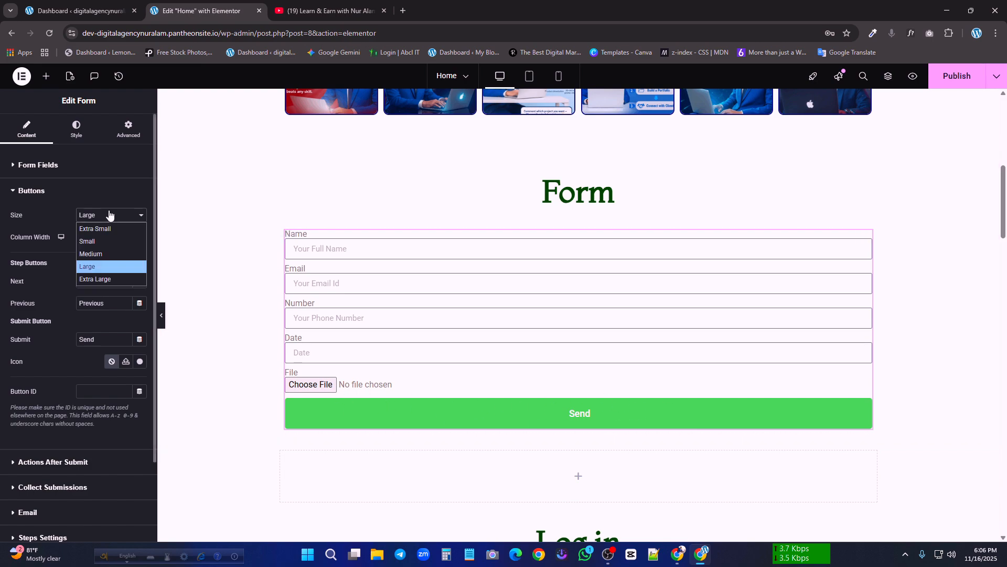
{"action": "left_click", "coordinate": [98, 242]}
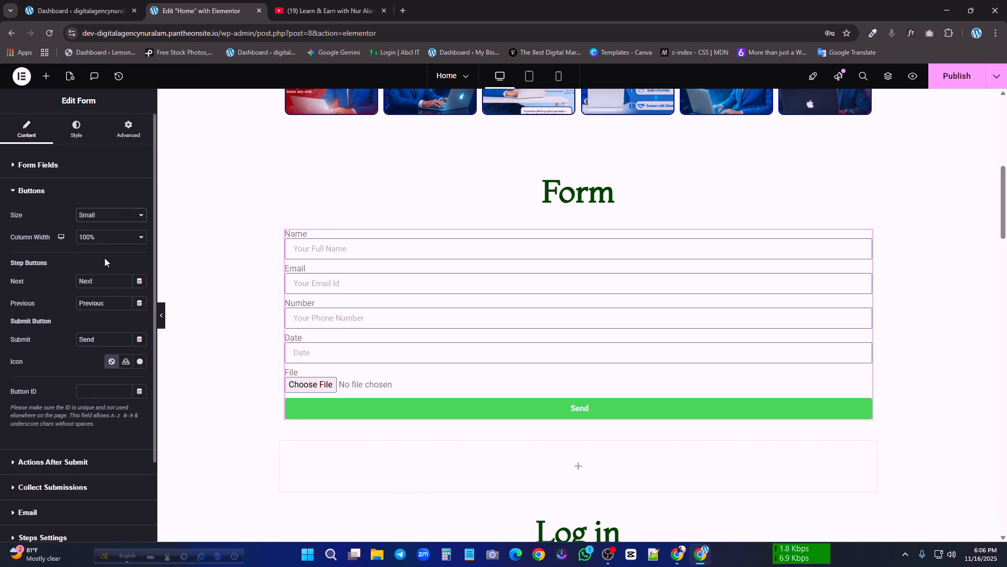
Try a 66% column width for the form's button and return it to 100%
{"action": "left_click", "coordinate": [107, 239]}
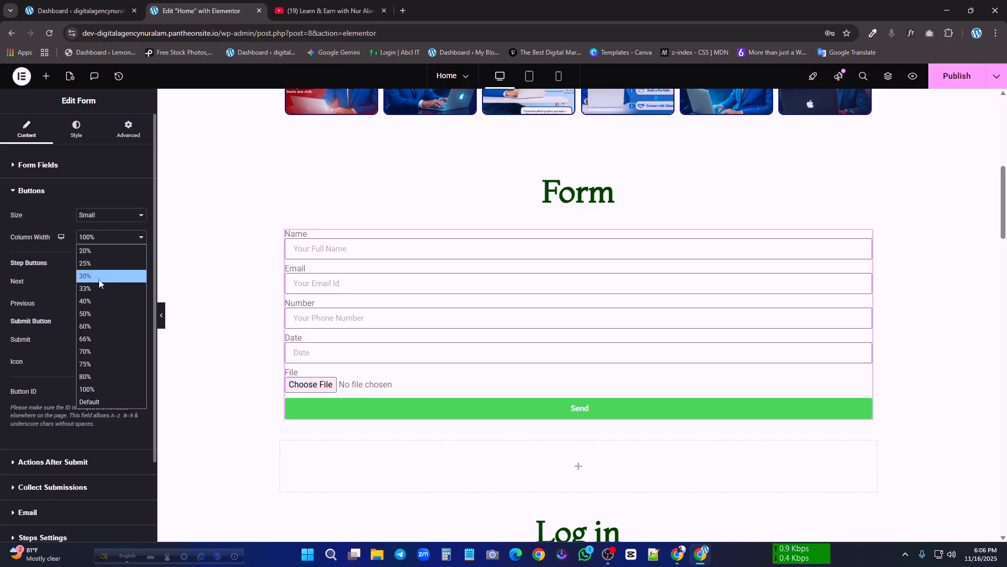
{"action": "left_click", "coordinate": [96, 344]}
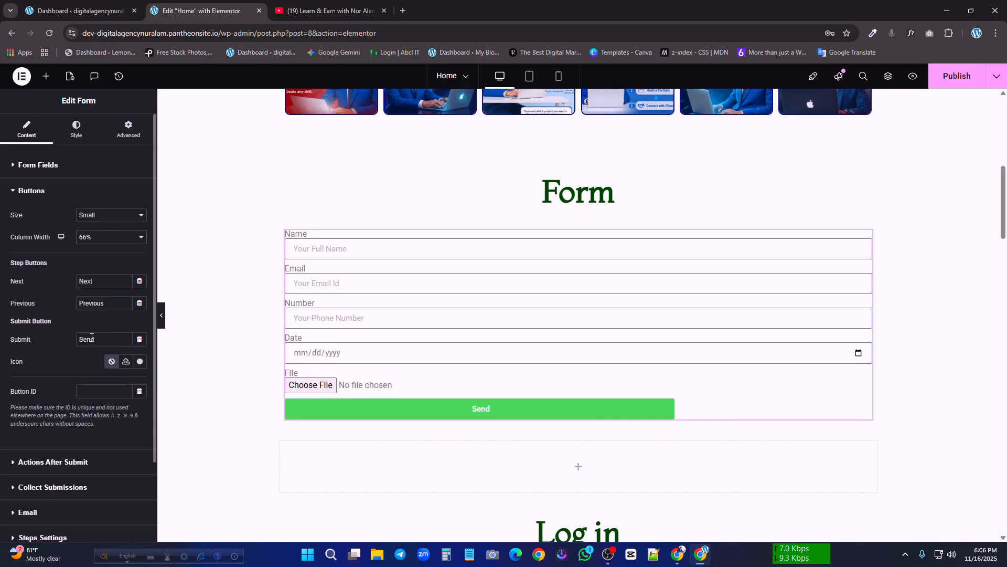
{"action": "left_click", "coordinate": [89, 240]}
{"action": "left_click", "coordinate": [96, 392]}
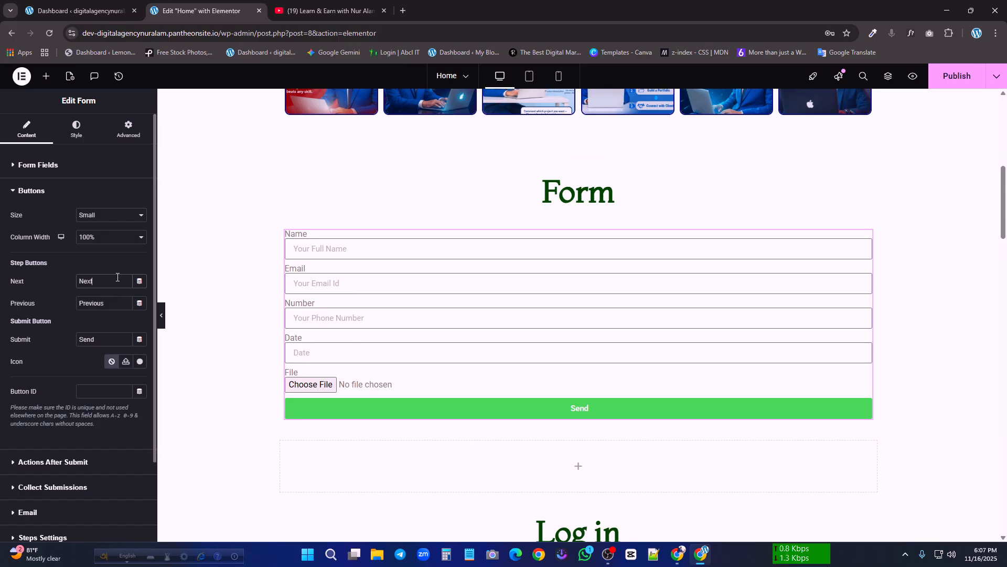
Review the form's submit button text and its Actions After Submit, Collect Submissions, Email, Steps Settings and Additional Options settings
{"action": "left_click", "coordinate": [97, 340]}
{"action": "scroll", "coordinate": [45, 388], "scroll_direction": "down", "scroll_amount": 2}
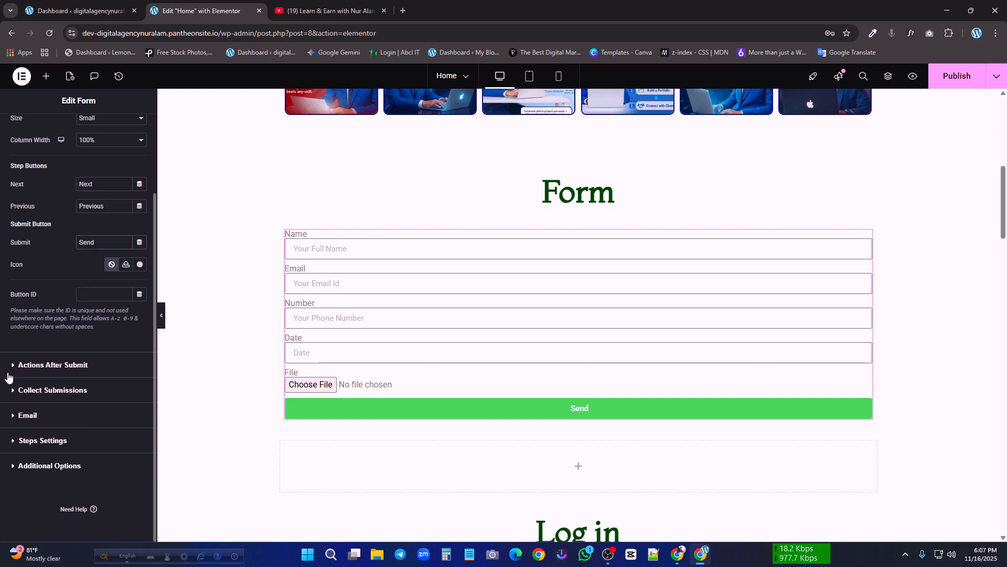
{"action": "left_click", "coordinate": [22, 409]}
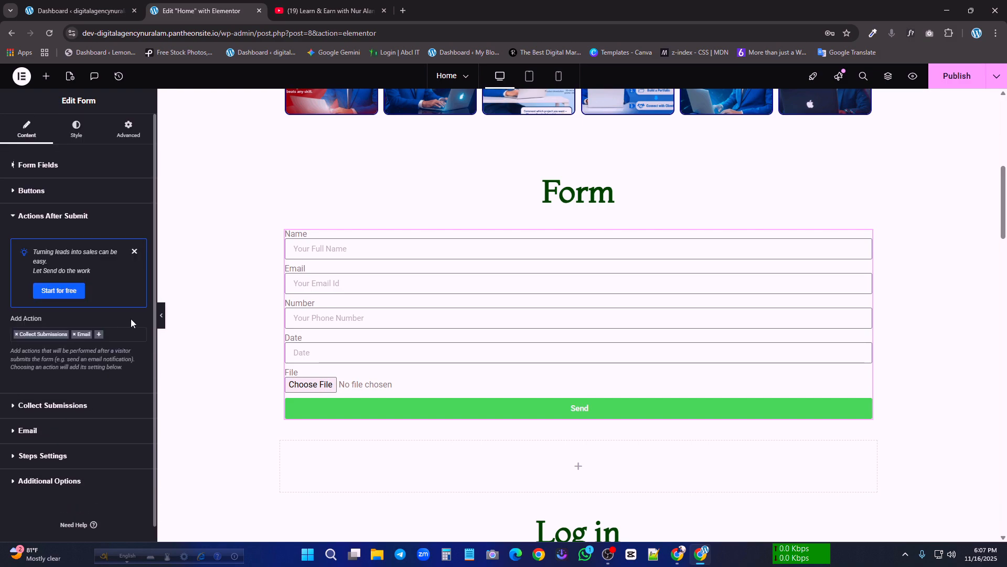
{"action": "left_click", "coordinate": [22, 407]}
{"action": "left_click", "coordinate": [24, 362]}
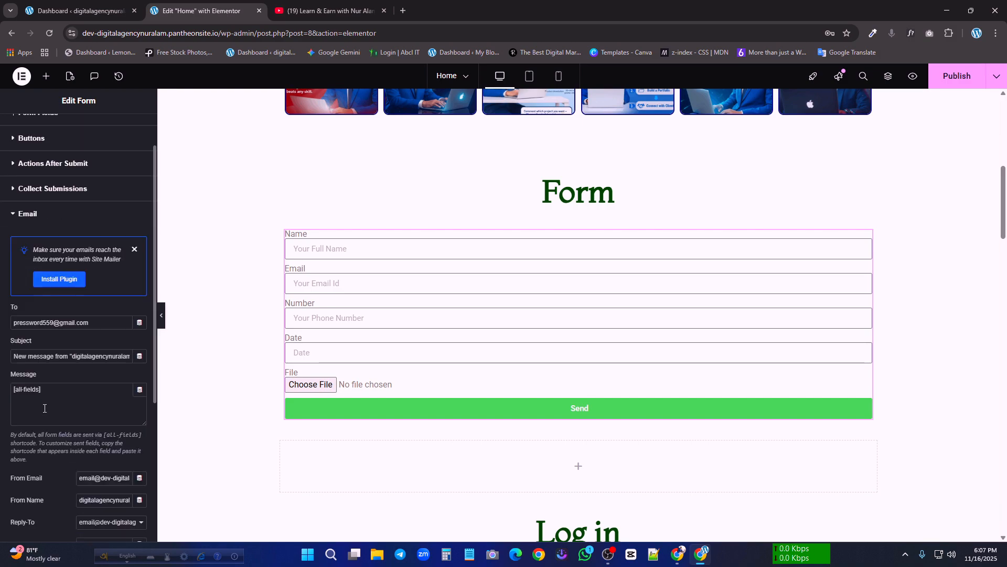
{"action": "scroll", "coordinate": [21, 439], "scroll_direction": "down", "scroll_amount": 5}
{"action": "left_click", "coordinate": [22, 440]}
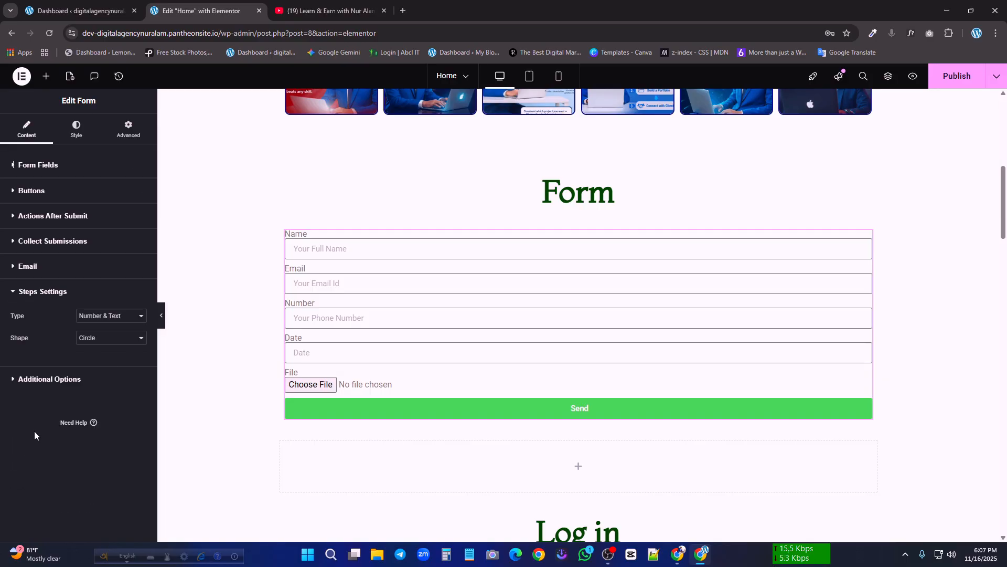
{"action": "left_click", "coordinate": [37, 377]}
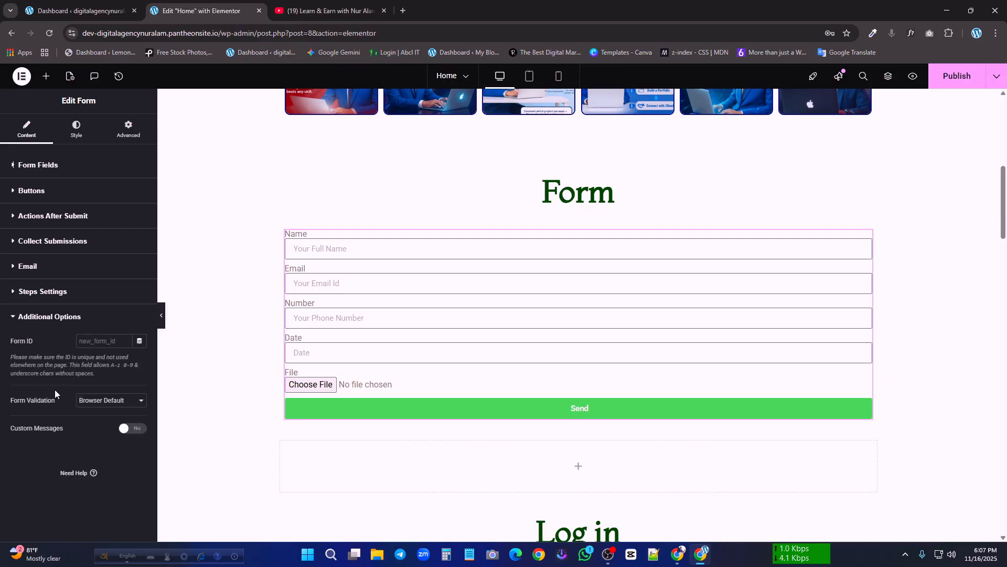
Try adjusting the form's columns gap, rows gap and label spacing, leaving them at 10, 10 and 0 px
{"action": "left_click", "coordinate": [79, 135]}
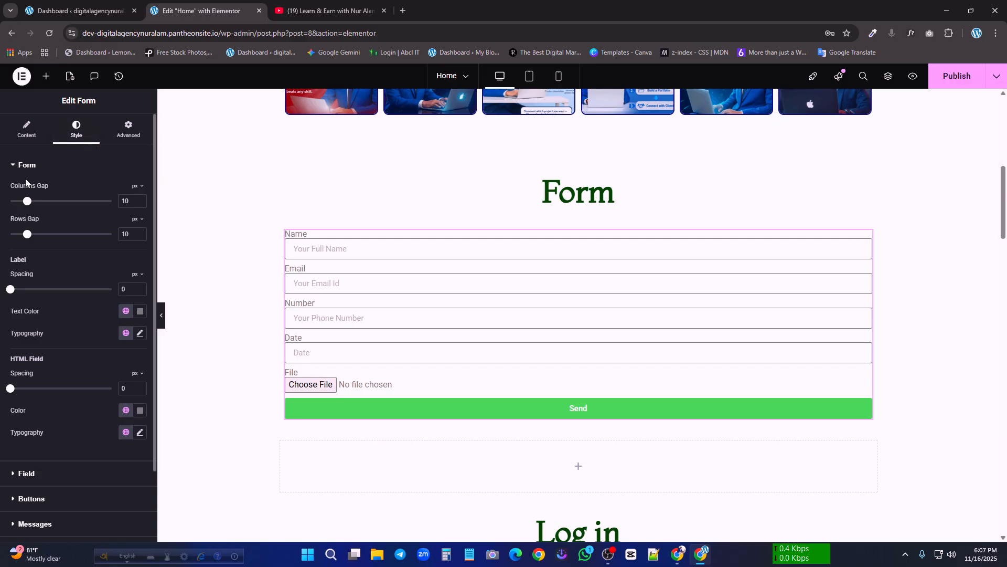
{"action": "left_click", "coordinate": [20, 166]}
{"action": "left_click", "coordinate": [20, 166]}
{"action": "mouse_move", "coordinate": [27, 204]}
{"action": "left_mouse_down"}
{"action": "mouse_move", "coordinate": [80, 202]}
{"action": "mouse_move", "coordinate": [32, 207]}
{"action": "left_mouse_up"}
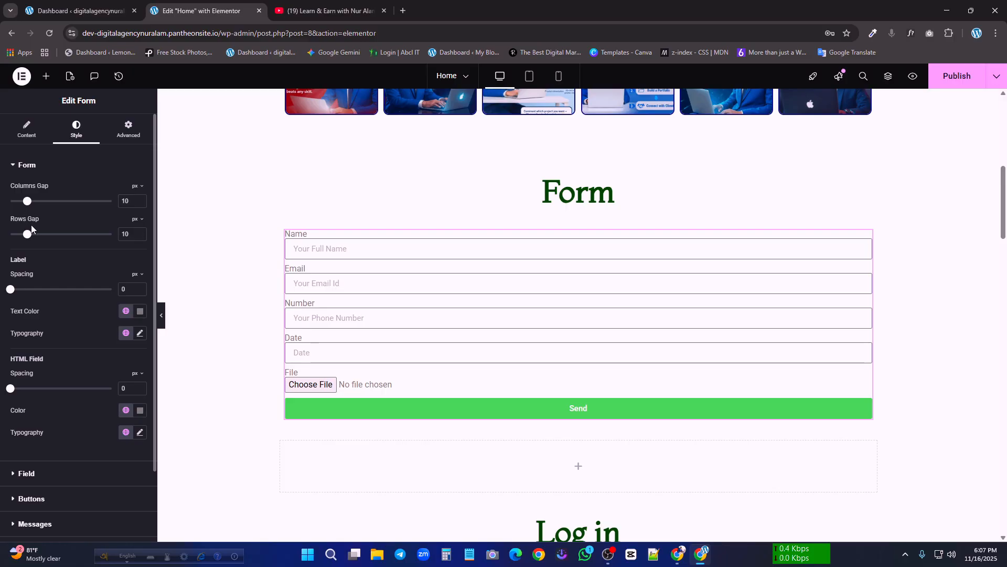
{"action": "mouse_move", "coordinate": [26, 238]}
{"action": "left_mouse_down"}
{"action": "mouse_move", "coordinate": [56, 235]}
{"action": "mouse_move", "coordinate": [27, 235]}
{"action": "left_mouse_up"}
{"action": "mouse_move", "coordinate": [12, 292]}
{"action": "left_mouse_down"}
{"action": "mouse_move", "coordinate": [36, 292]}
{"action": "mouse_move", "coordinate": [6, 292]}
{"action": "left_mouse_up"}
{"action": "scroll", "coordinate": [50, 307], "scroll_direction": "down", "scroll_amount": 1}
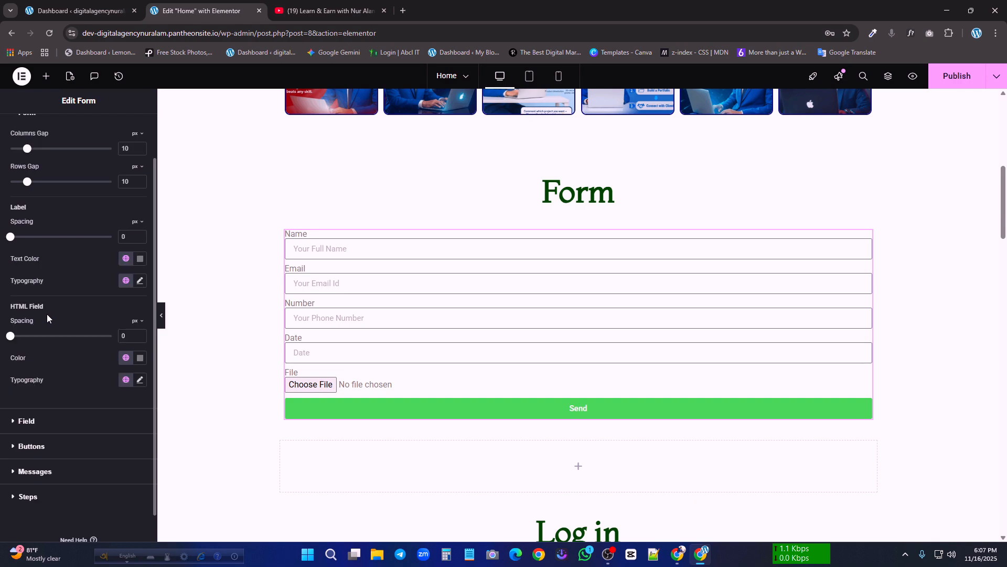
Try black, purple, blue, magenta and green label text colors and reset the color to its default
{"action": "left_click", "coordinate": [140, 258]}
{"action": "left_click_drag", "start_coordinate": [83, 373], "coordinate": [79, 380]}
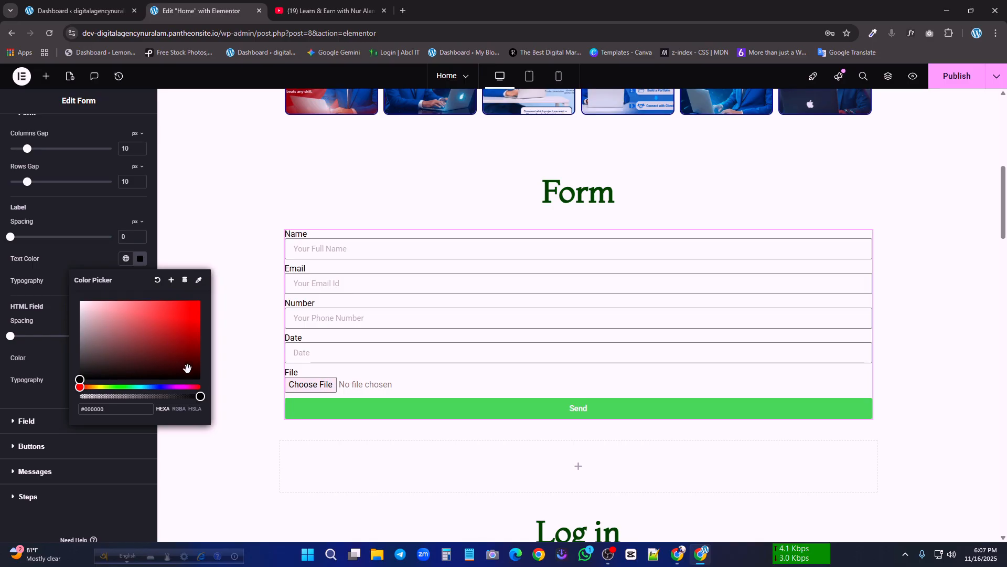
{"action": "left_click", "coordinate": [157, 387]}
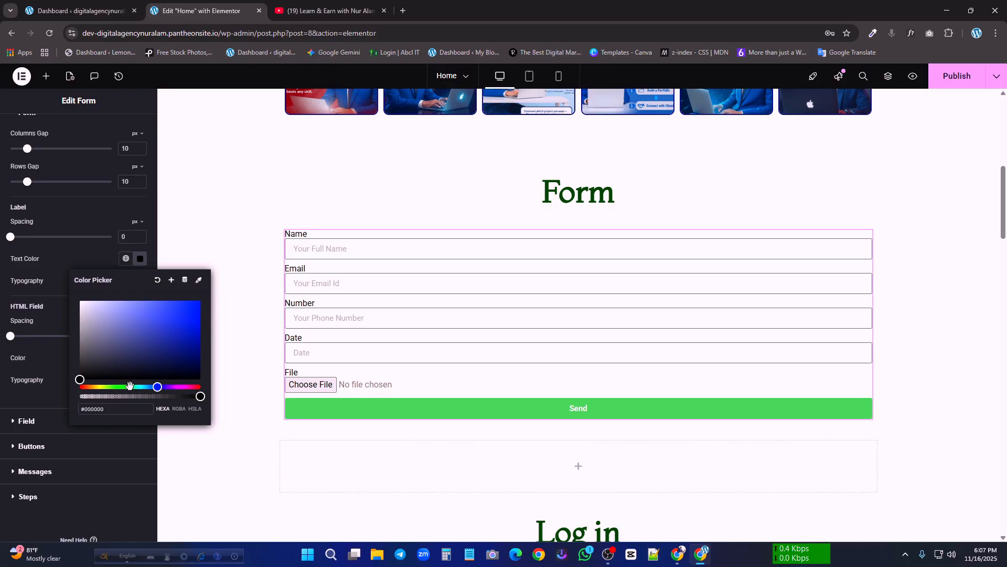
{"action": "left_click", "coordinate": [166, 386]}
{"action": "left_click", "coordinate": [182, 331]}
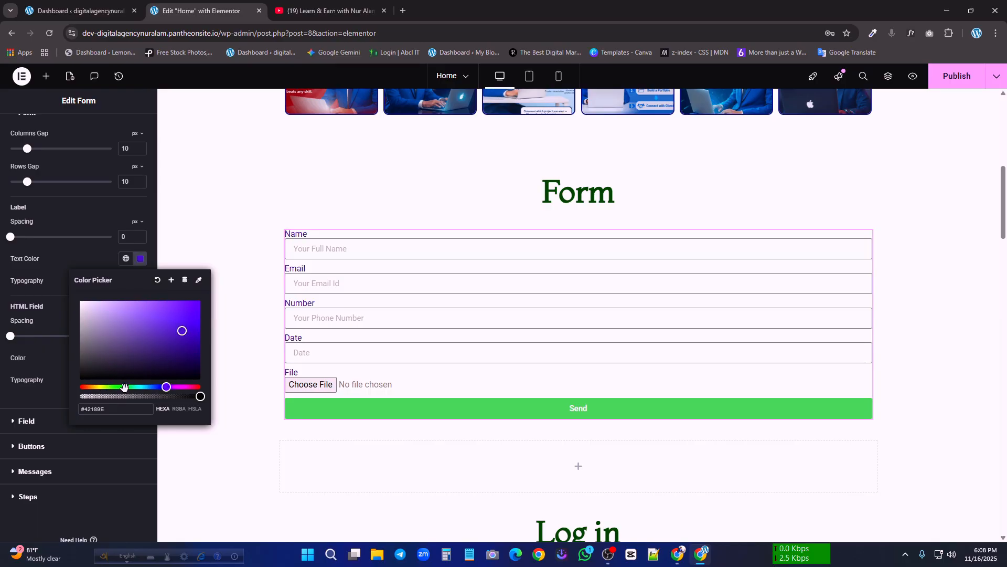
{"action": "left_click", "coordinate": [142, 387]}
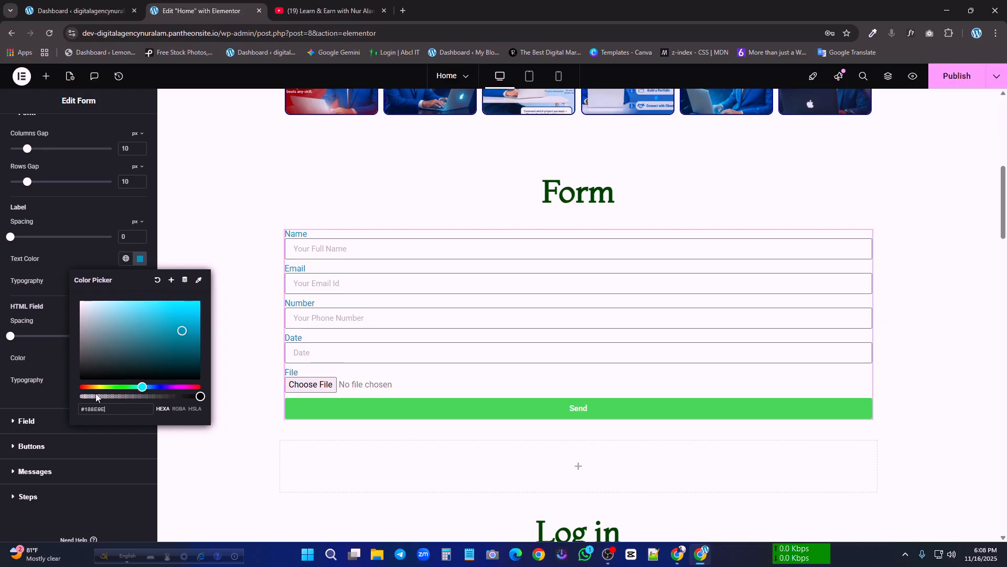
{"action": "left_click_drag", "start_coordinate": [155, 386], "coordinate": [183, 387]}
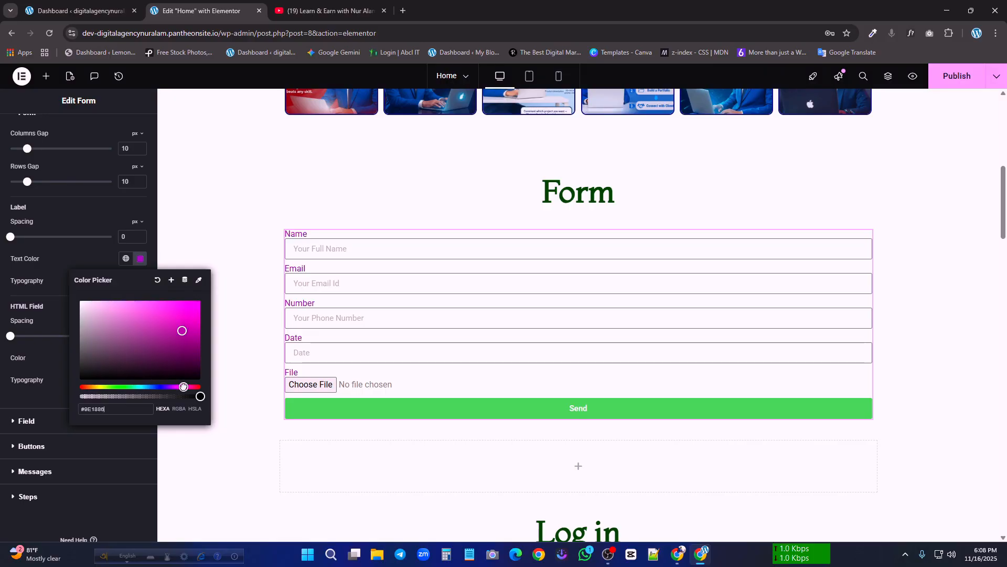
{"action": "left_click", "coordinate": [131, 387]}
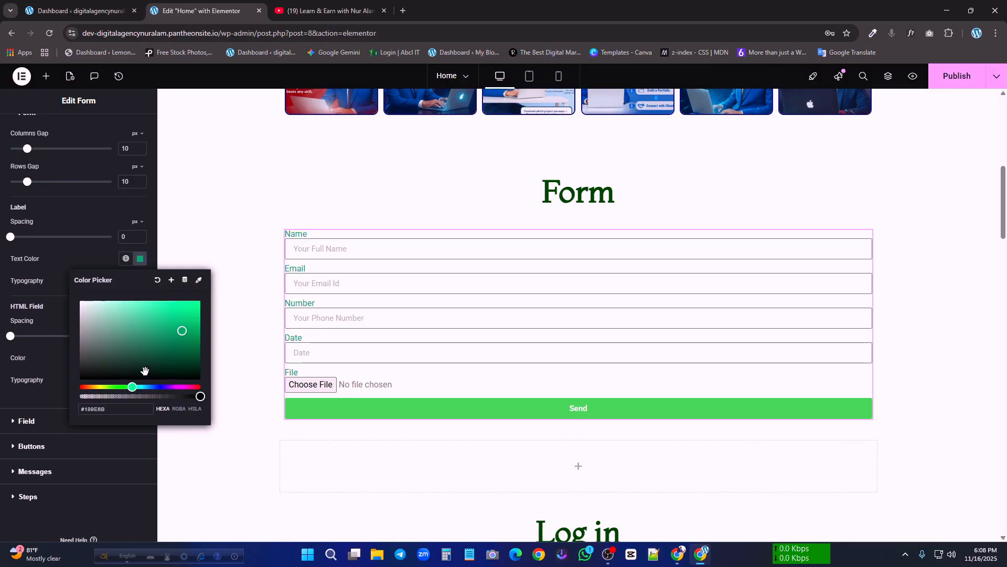
{"action": "left_click_drag", "start_coordinate": [77, 313], "coordinate": [43, 265]}
{"action": "left_click", "coordinate": [100, 319]}
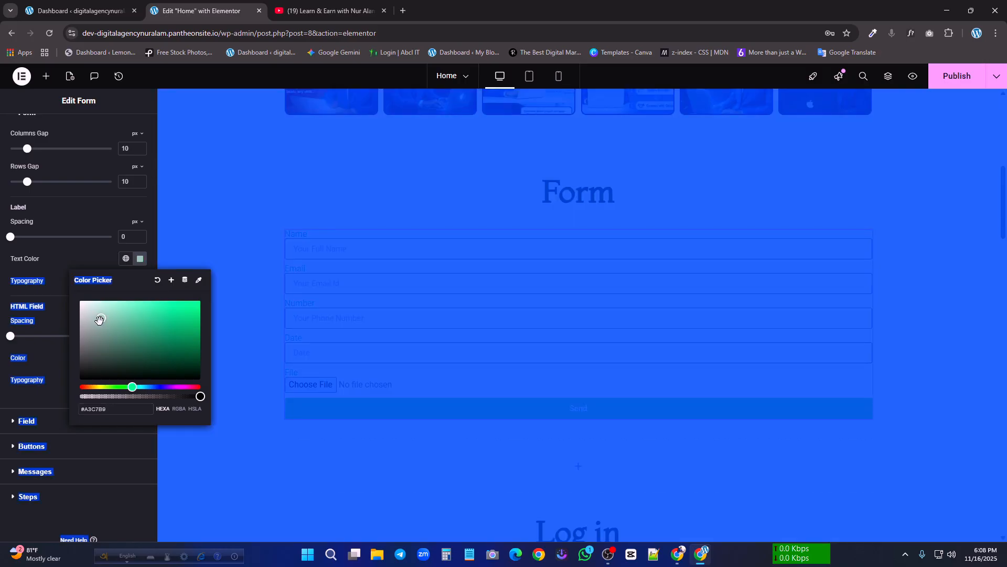
{"action": "left_click", "coordinate": [156, 282]}
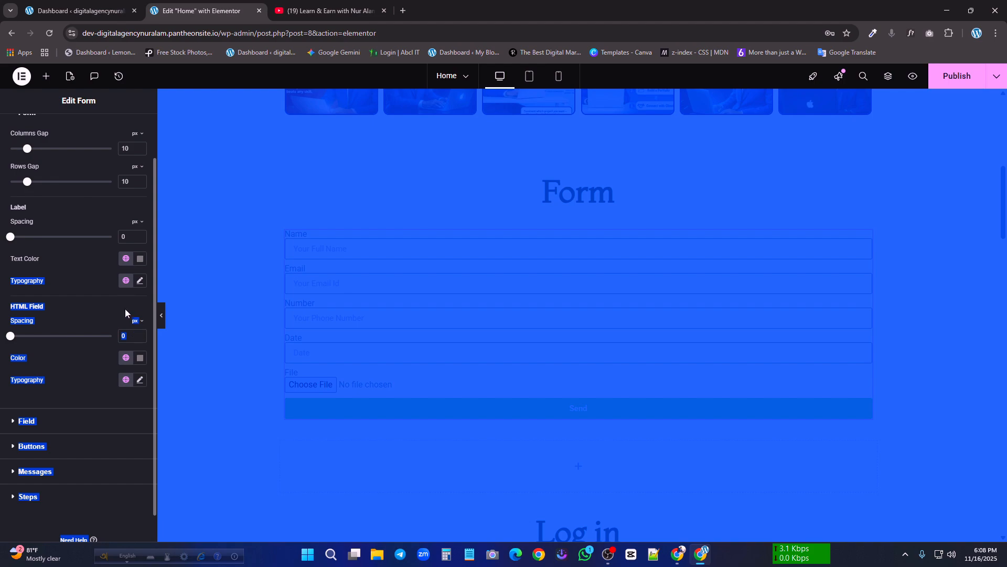
{"action": "left_click", "coordinate": [204, 350]}
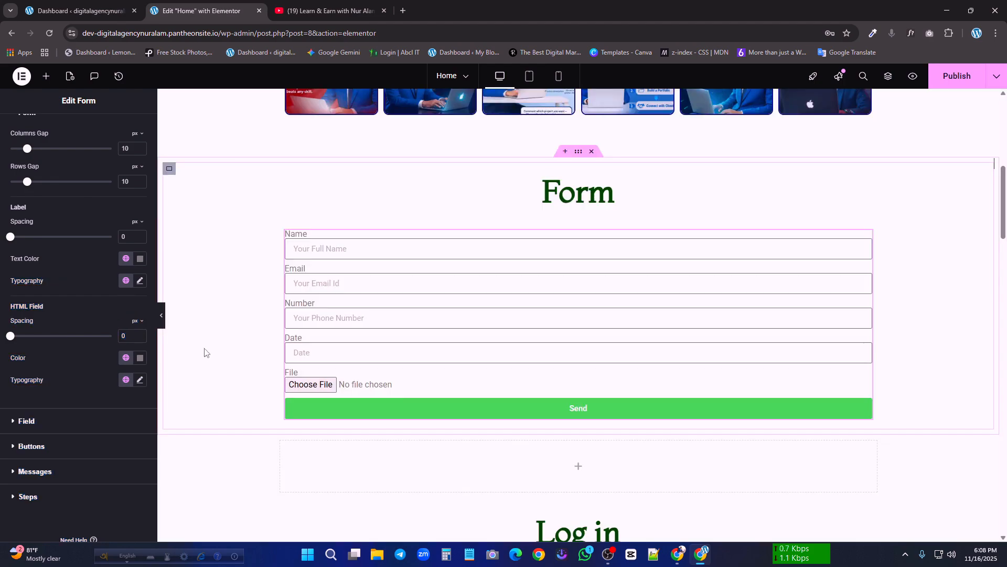
Set the HTML field color to #000000 and the label text color to #1B1B1B
{"action": "left_click", "coordinate": [140, 359]}
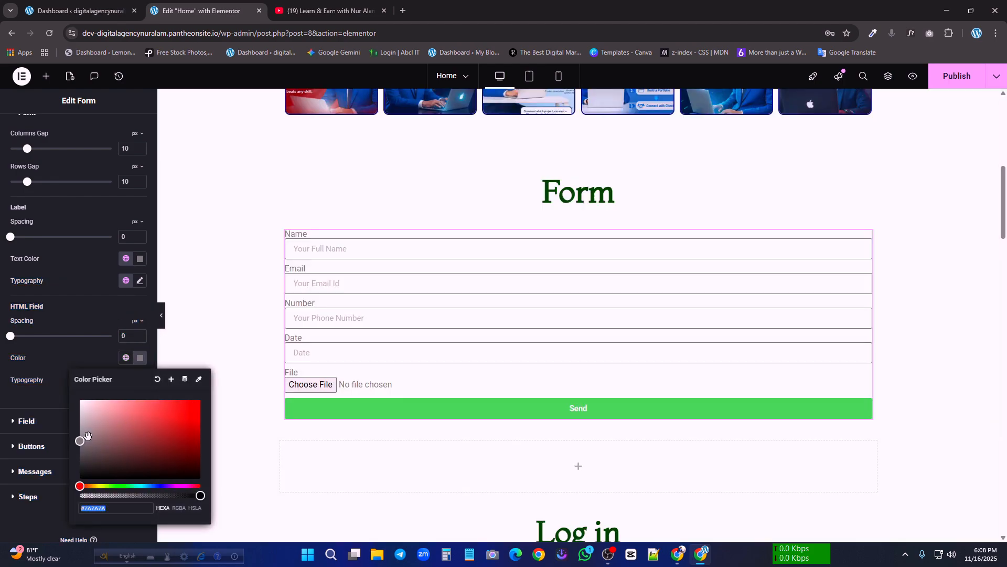
{"action": "left_click_drag", "start_coordinate": [88, 436], "coordinate": [92, 498]}
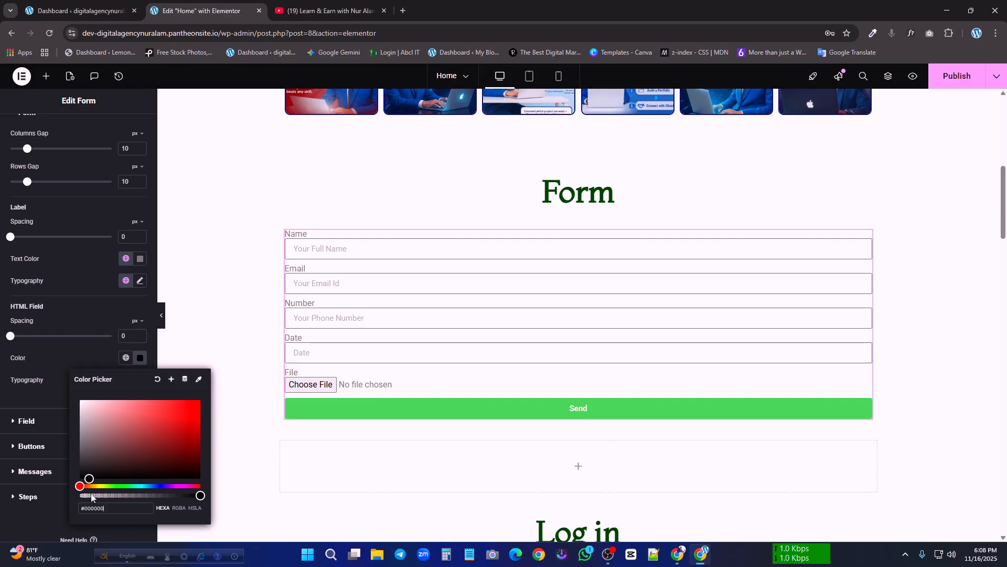
{"action": "left_click", "coordinate": [139, 258]}
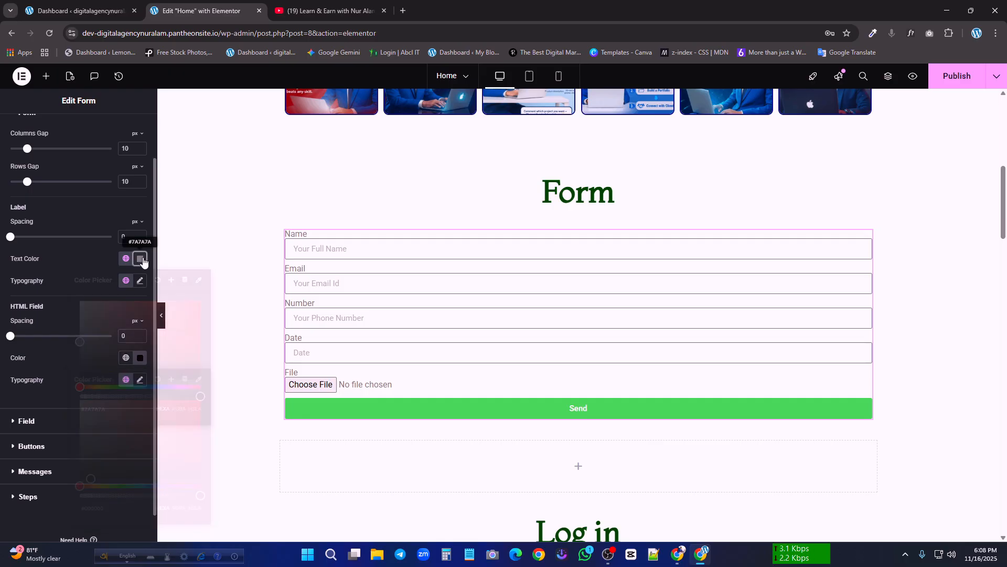
{"action": "left_click_drag", "start_coordinate": [86, 346], "coordinate": [75, 372]}
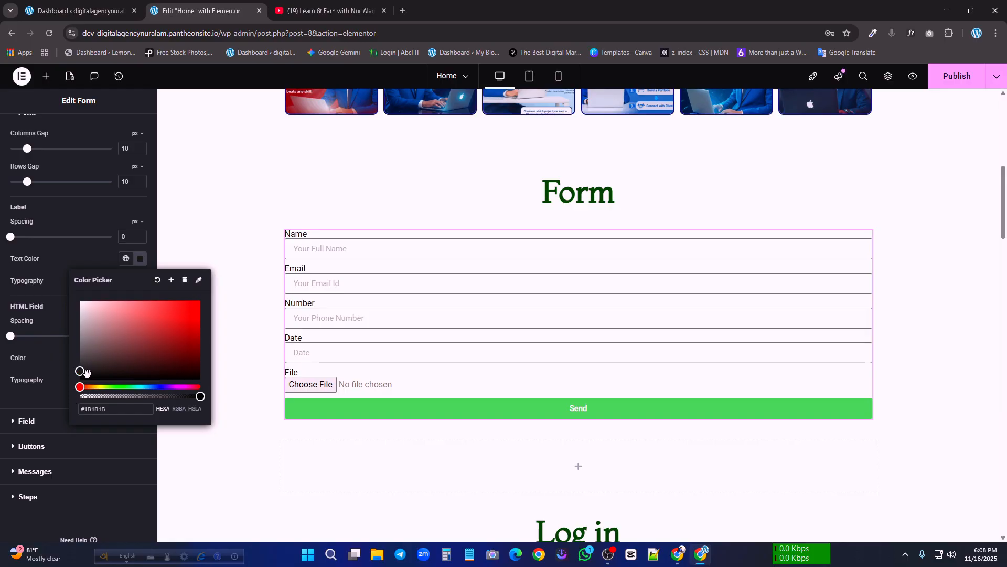
{"action": "left_click", "coordinate": [102, 262]}
Set the font family of the form labels to Poppins
{"action": "left_click", "coordinate": [139, 280]}
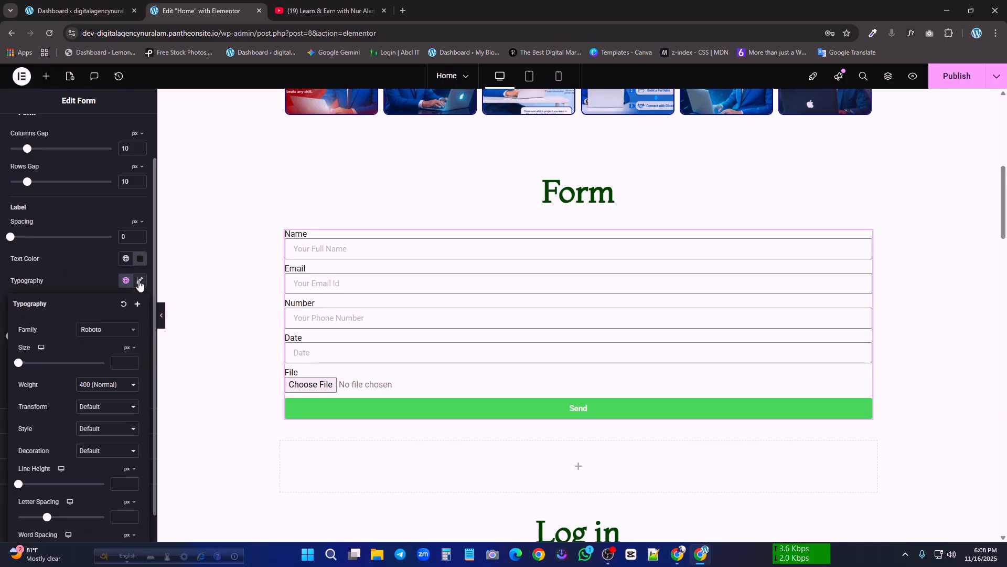
{"action": "left_click", "coordinate": [113, 330]}
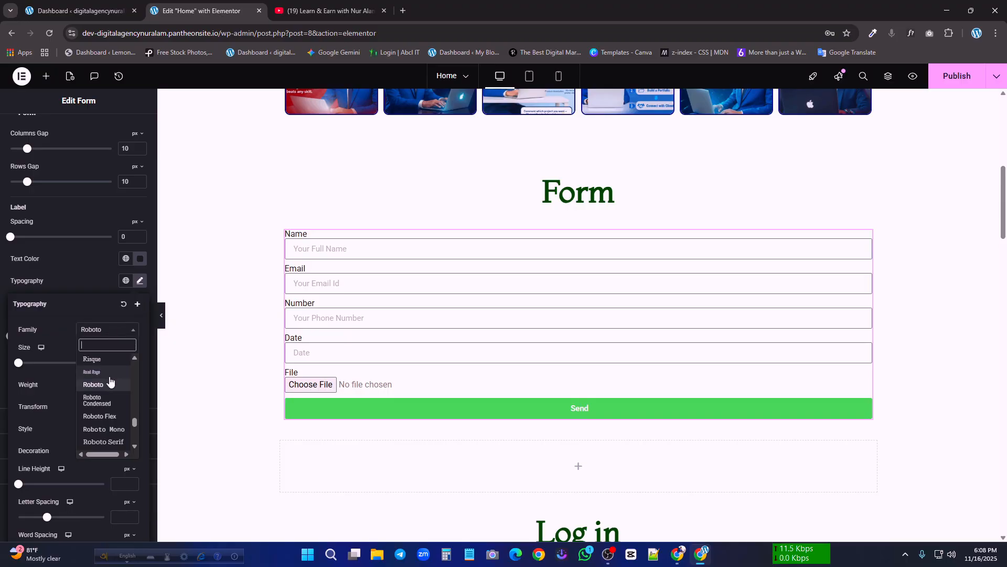
{"action": "type", "text": "popp"}
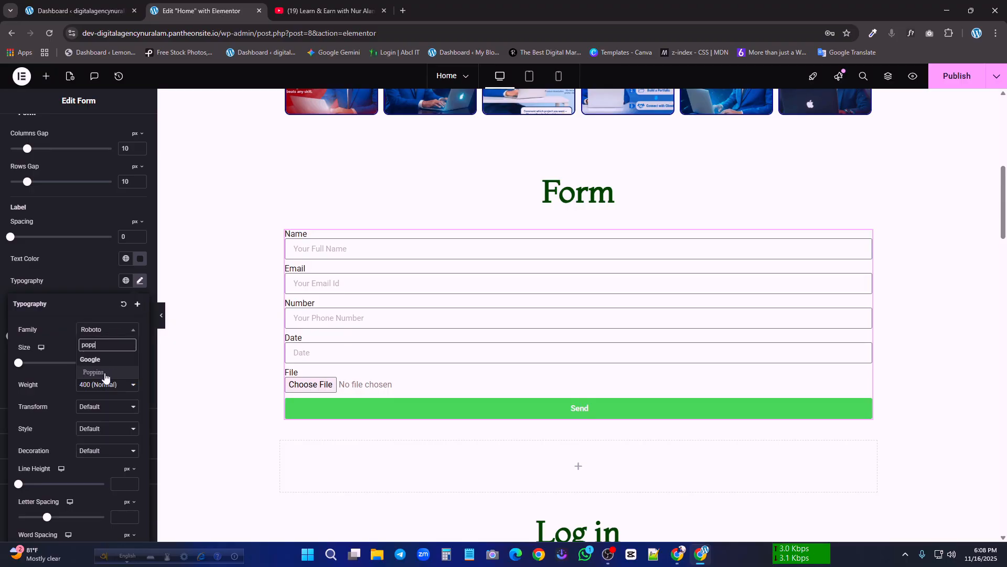
{"action": "left_click", "coordinate": [105, 374]}
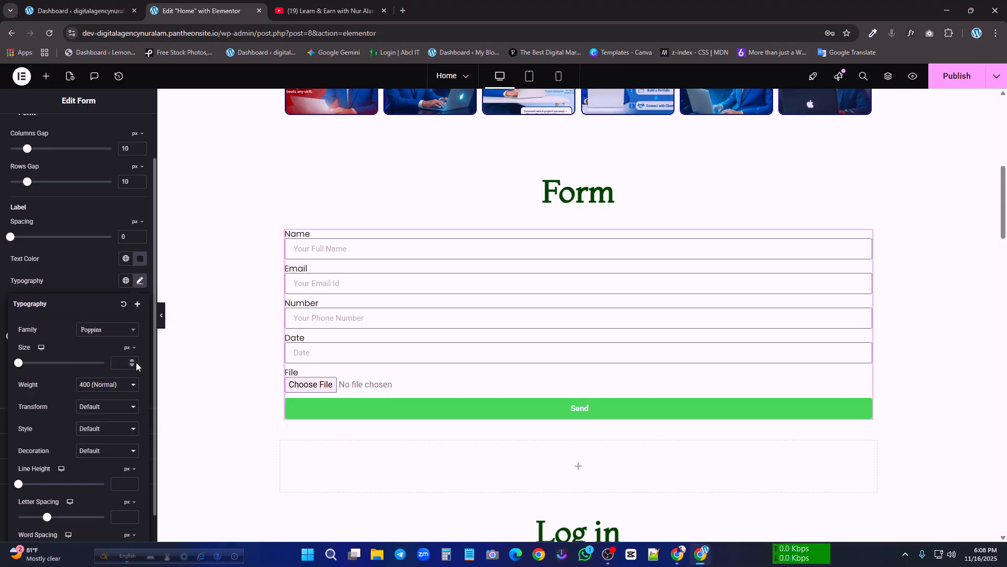
Set the label font weight to 600 (Semi Bold) and the text transform to Uppercase
{"action": "left_click", "coordinate": [120, 386]}
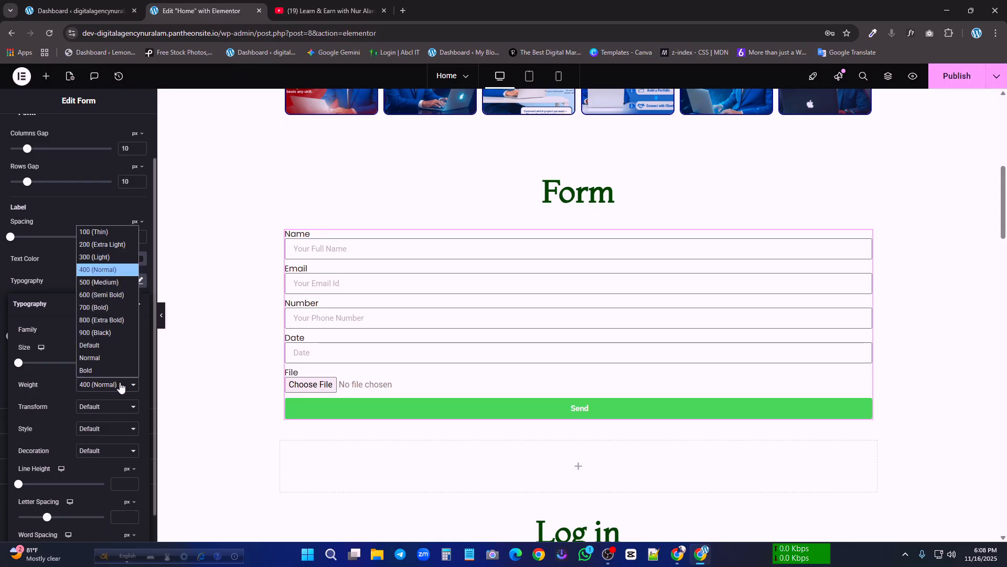
{"action": "left_click", "coordinate": [105, 283]}
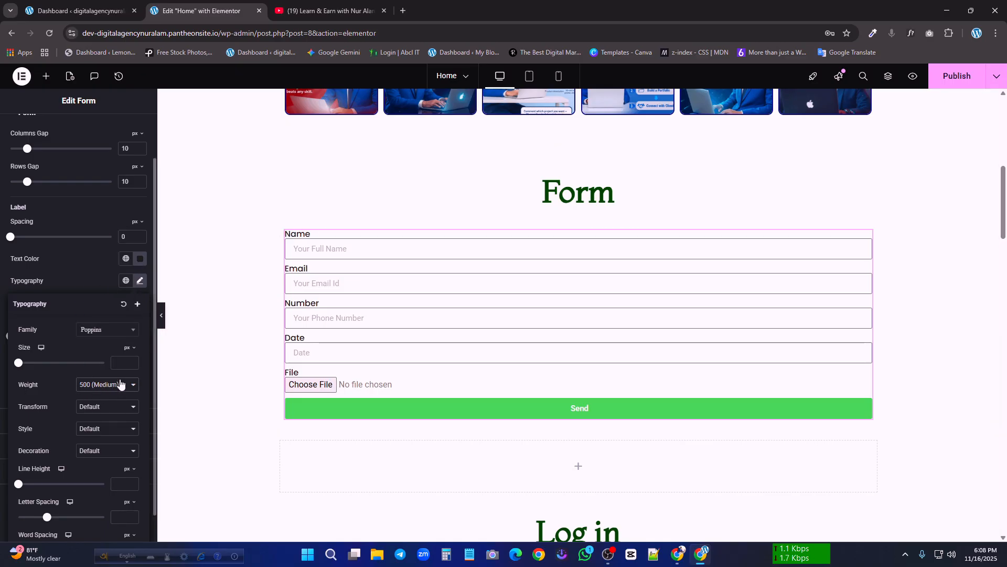
{"action": "left_click", "coordinate": [120, 386]}
{"action": "left_click", "coordinate": [96, 295]}
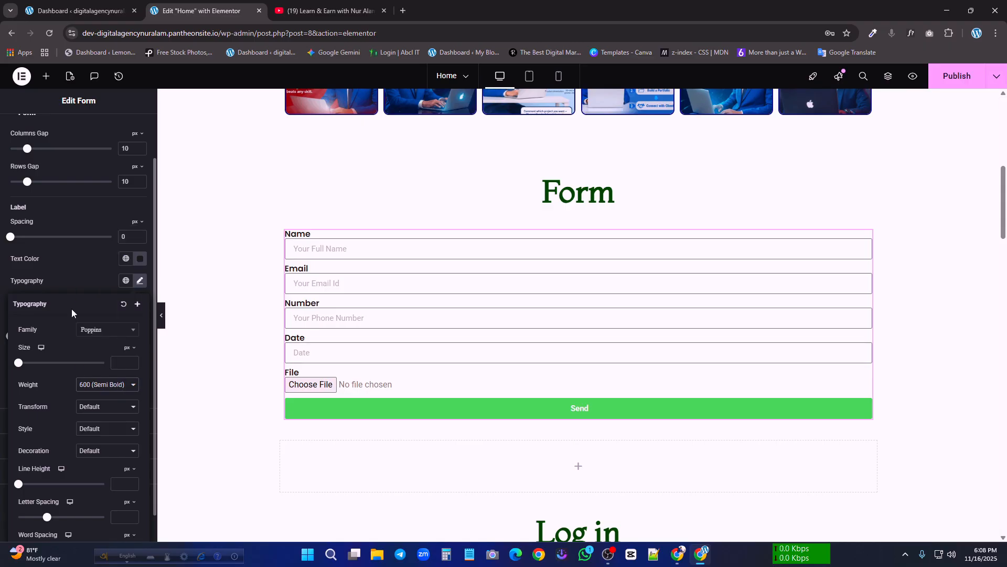
{"action": "left_click", "coordinate": [109, 412]}
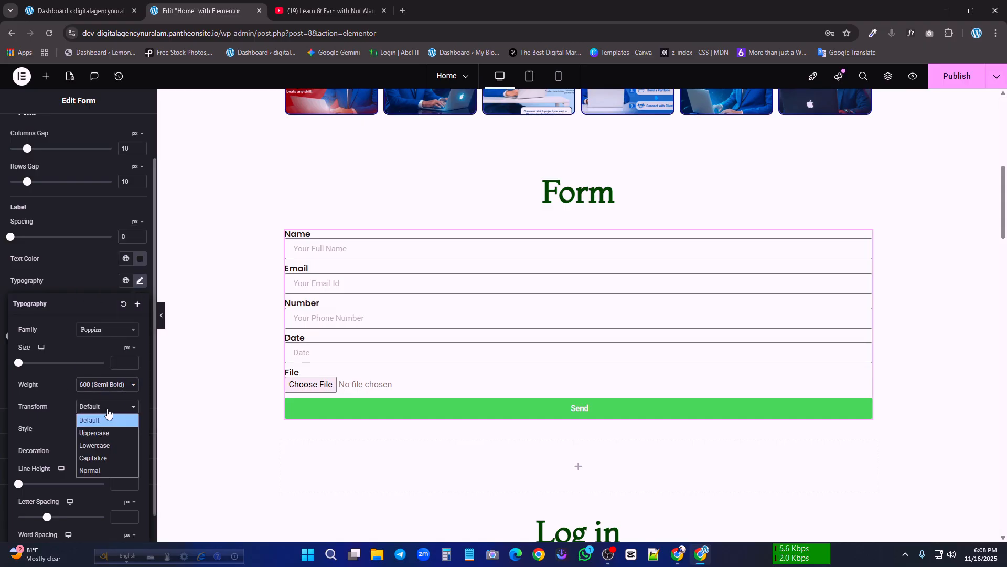
{"action": "left_click", "coordinate": [103, 435]}
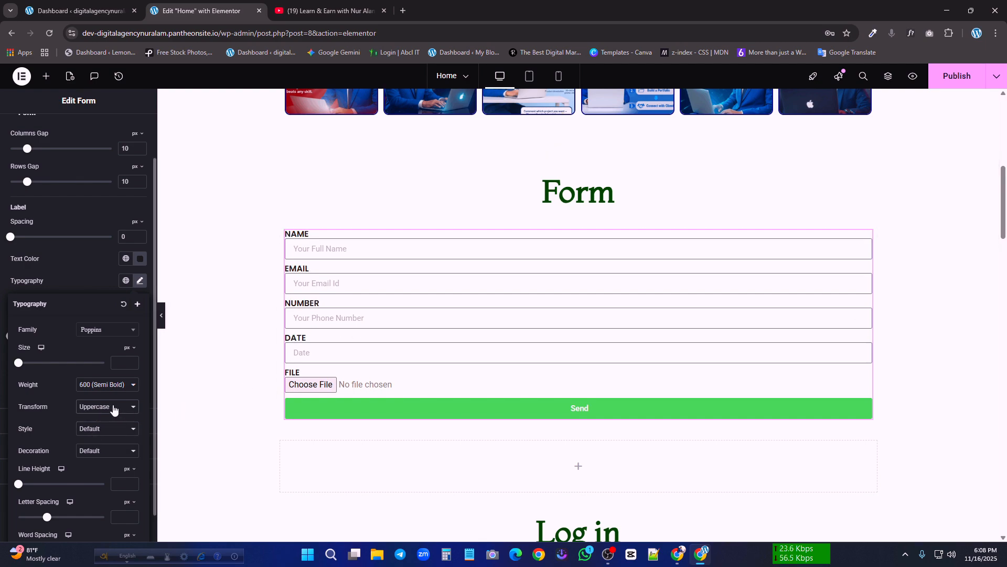
Try the Normal font style for the labels, return it to Default and close the label typography settings
{"action": "left_click", "coordinate": [105, 428]}
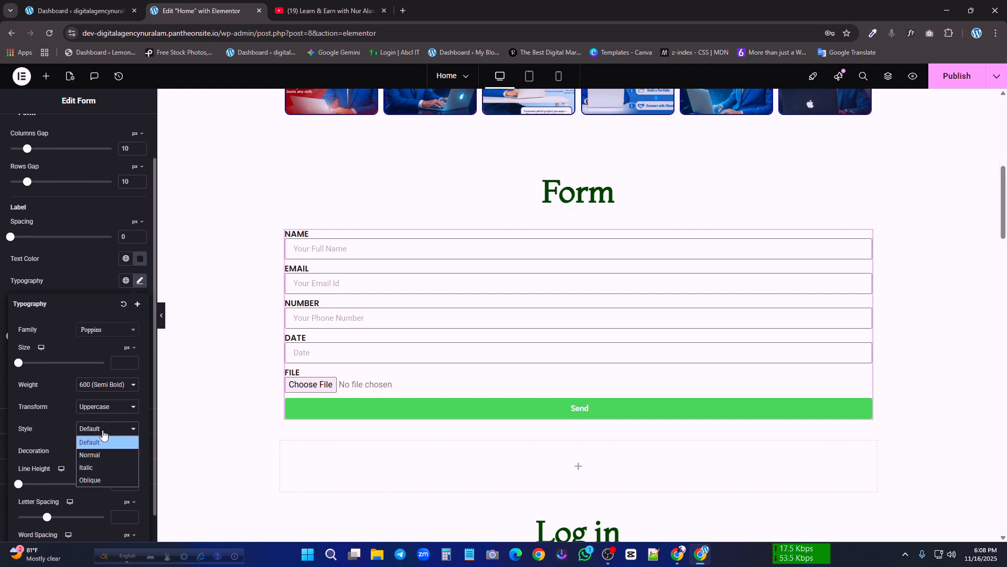
{"action": "left_click", "coordinate": [102, 454]}
{"action": "left_click", "coordinate": [102, 430]}
{"action": "left_click", "coordinate": [116, 440]}
{"action": "left_click", "coordinate": [122, 431]}
{"action": "left_click", "coordinate": [126, 430]}
{"action": "scroll", "coordinate": [74, 446], "scroll_direction": "down", "scroll_amount": 1}
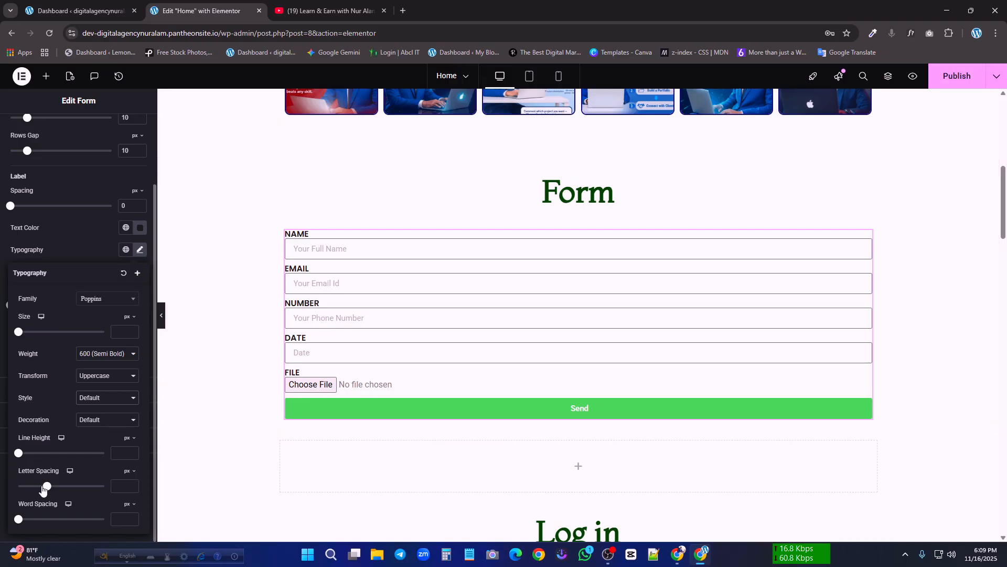
{"action": "scroll", "coordinate": [55, 476], "scroll_direction": "up", "scroll_amount": 3}
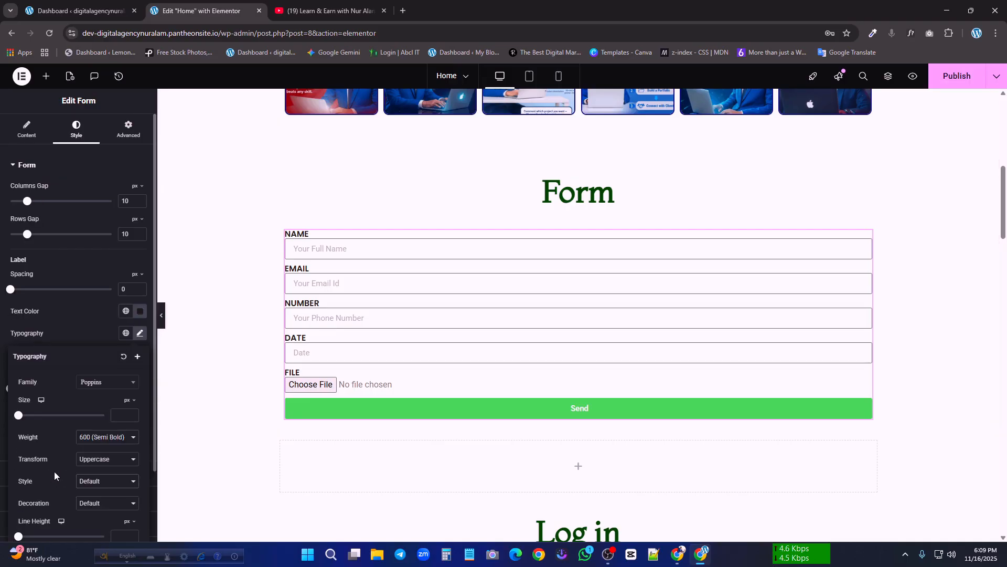
{"action": "left_click", "coordinate": [139, 333]}
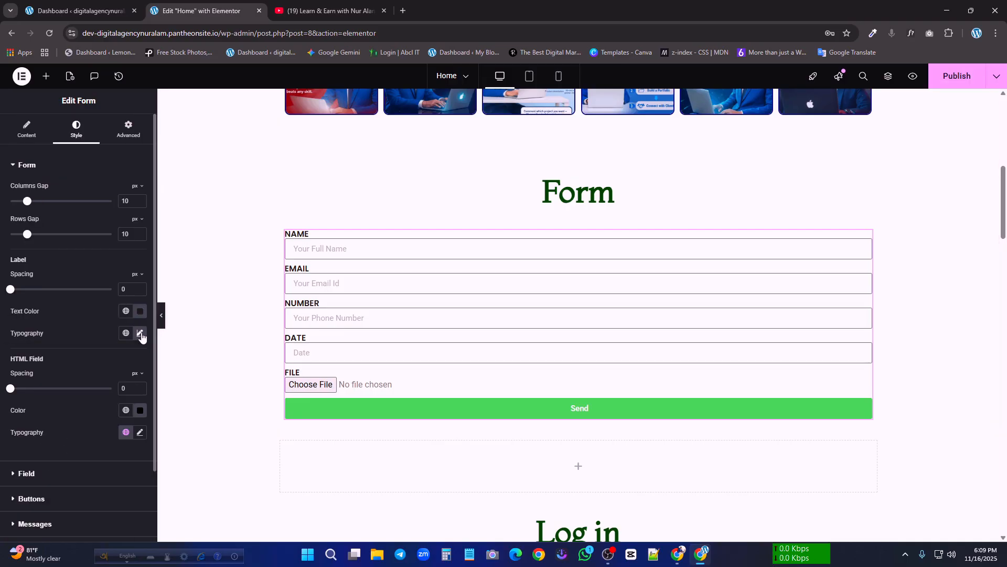
{"action": "scroll", "coordinate": [34, 396], "scroll_direction": "down", "scroll_amount": 1}
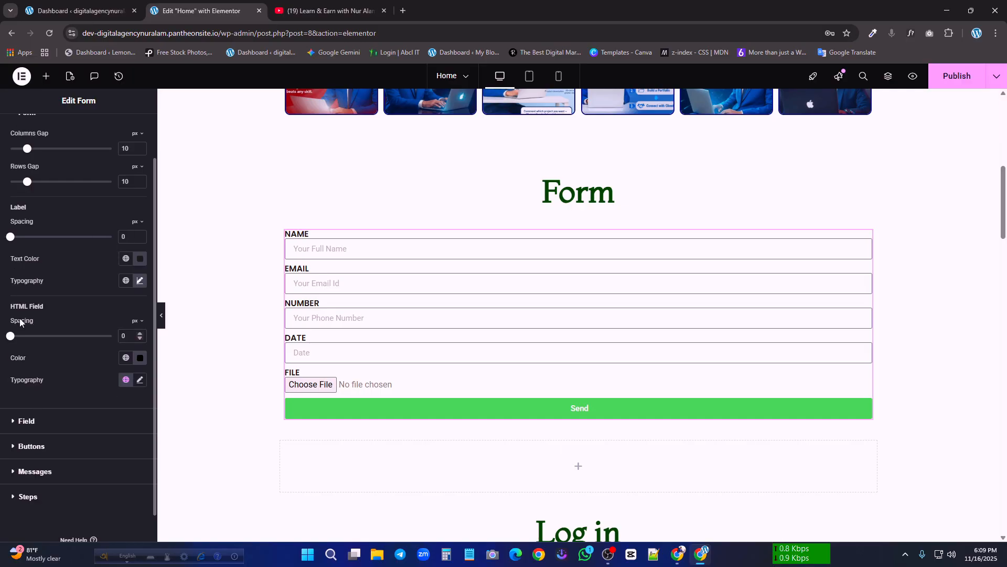
Reset the HTML field color to its default
{"action": "left_click", "coordinate": [139, 360]}
{"action": "left_click", "coordinate": [113, 427]}
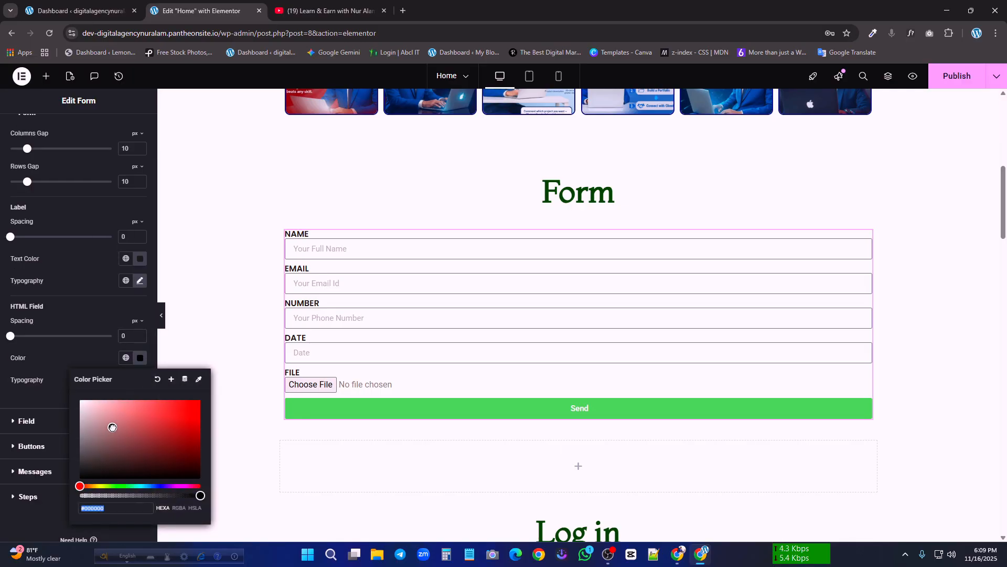
{"action": "mouse_move", "coordinate": [113, 427]}
{"action": "left_mouse_down"}
{"action": "mouse_move", "coordinate": [212, 405]}
{"action": "mouse_move", "coordinate": [211, 382]}
{"action": "mouse_move", "coordinate": [63, 441]}
{"action": "mouse_move", "coordinate": [79, 436]}
{"action": "left_mouse_up"}
{"action": "left_click", "coordinate": [160, 381]}
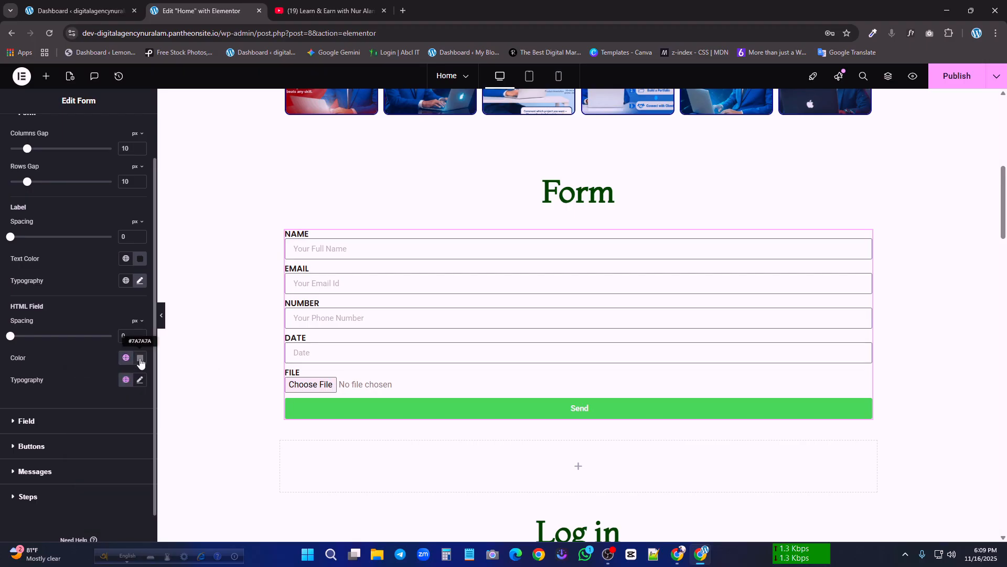
Try a darker grey as the HTML field color and reset it to the default
{"action": "left_click", "coordinate": [140, 358]}
{"action": "left_click", "coordinate": [189, 413]}
{"action": "left_click_drag", "start_coordinate": [197, 413], "coordinate": [76, 450]}
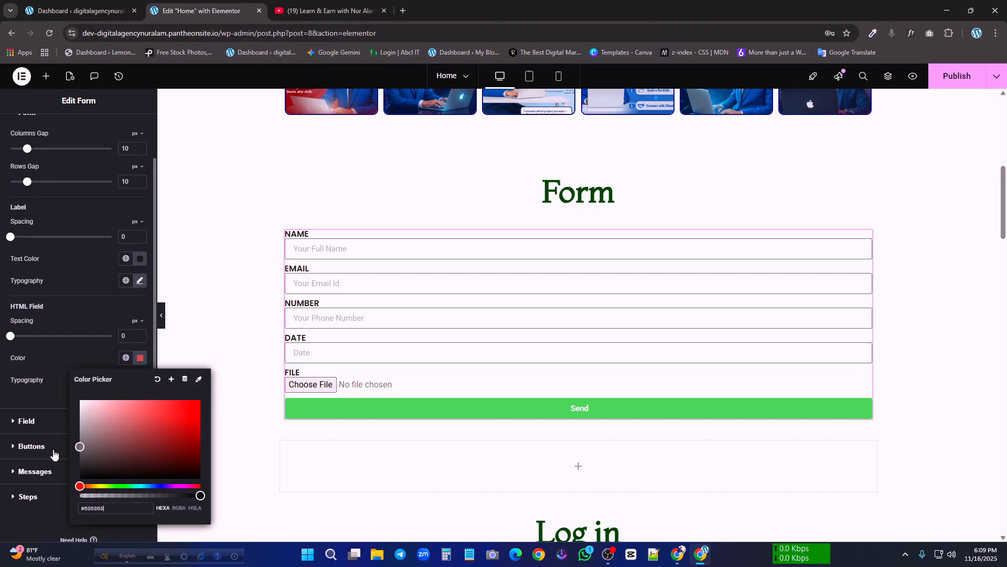
{"action": "left_click", "coordinate": [159, 381]}
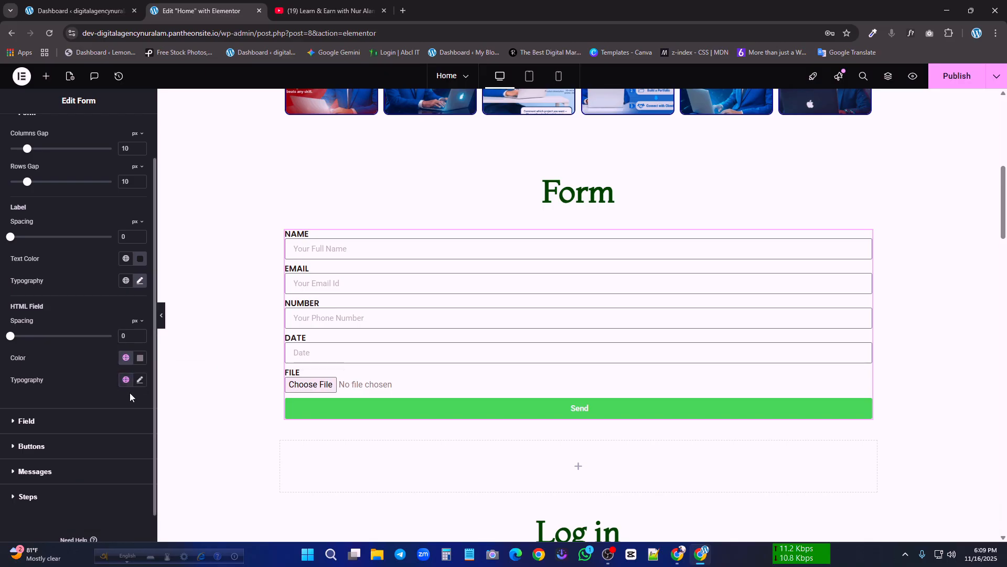
Try #646161 as the text color of the form fields and reset it to the default
{"action": "left_click", "coordinate": [43, 423]}
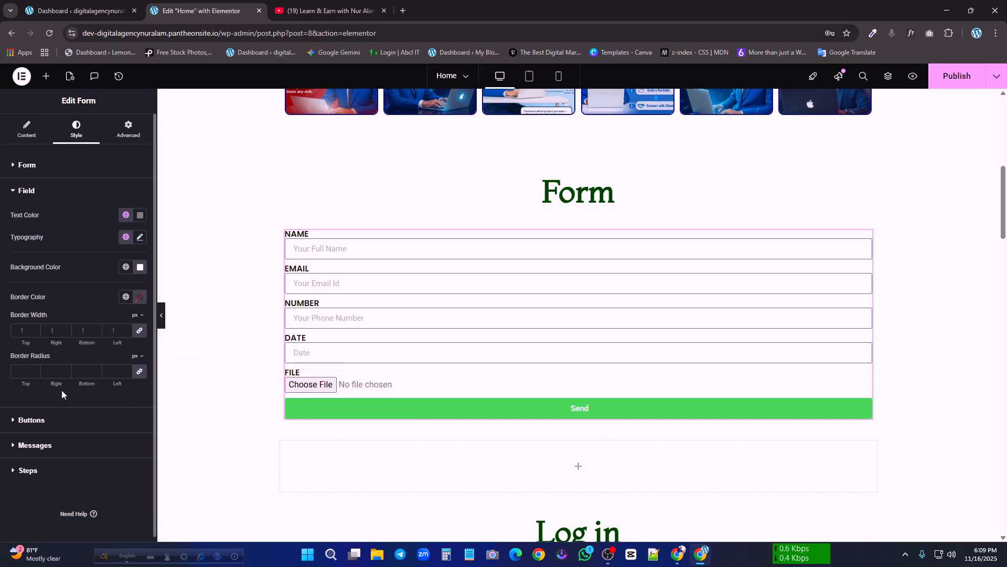
{"action": "left_click", "coordinate": [139, 220]}
{"action": "left_click_drag", "start_coordinate": [124, 281], "coordinate": [84, 305]}
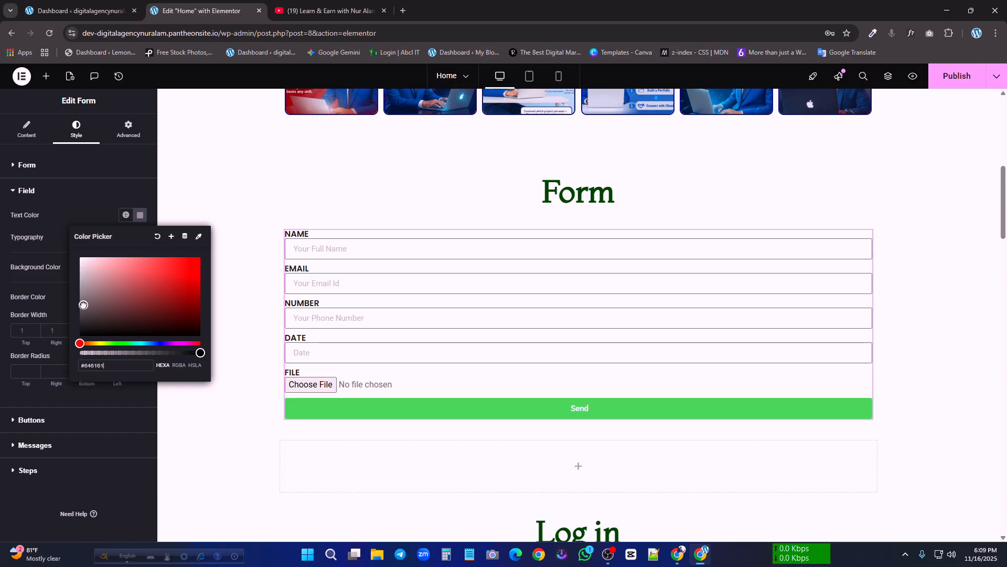
{"action": "left_click", "coordinate": [158, 236]}
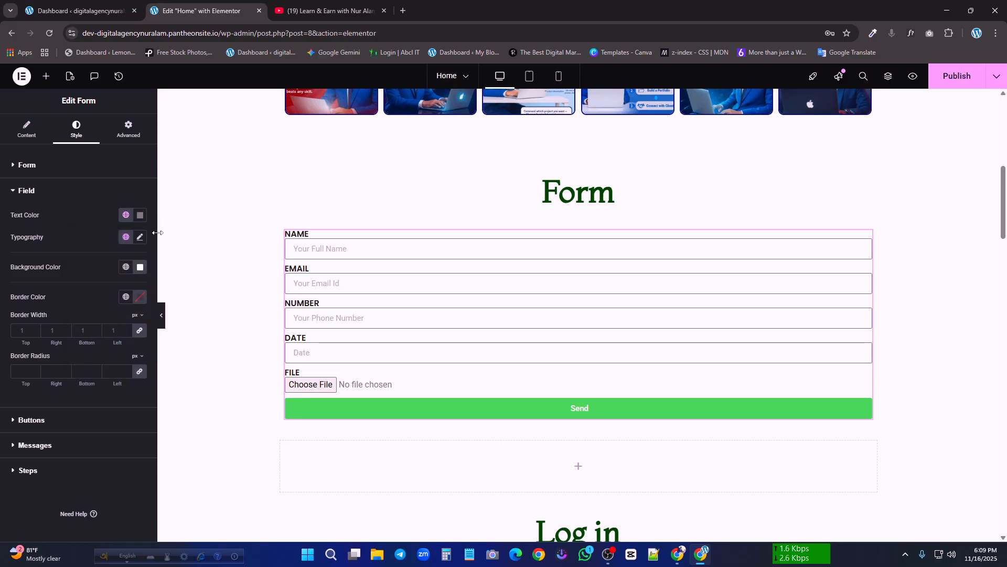
Set the background color of the form fields to light grey #F0F0F0
{"action": "left_click", "coordinate": [139, 267]}
{"action": "left_click_drag", "start_coordinate": [142, 320], "coordinate": [79, 314]}
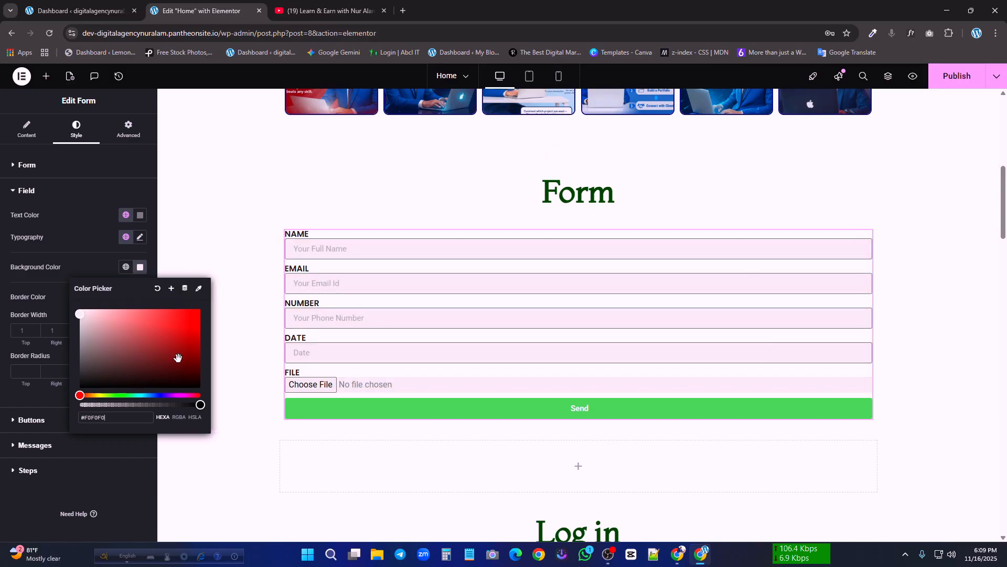
{"action": "left_click", "coordinate": [78, 275]}
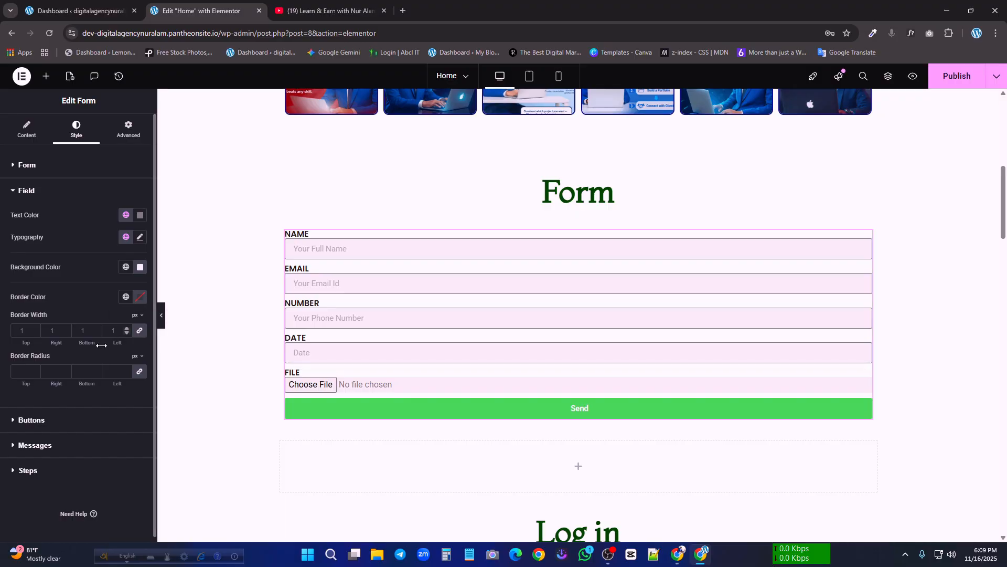
Set the normal-state background color of the form's Next & Submit button to dark green #1C4722
{"action": "left_click", "coordinate": [24, 422]}
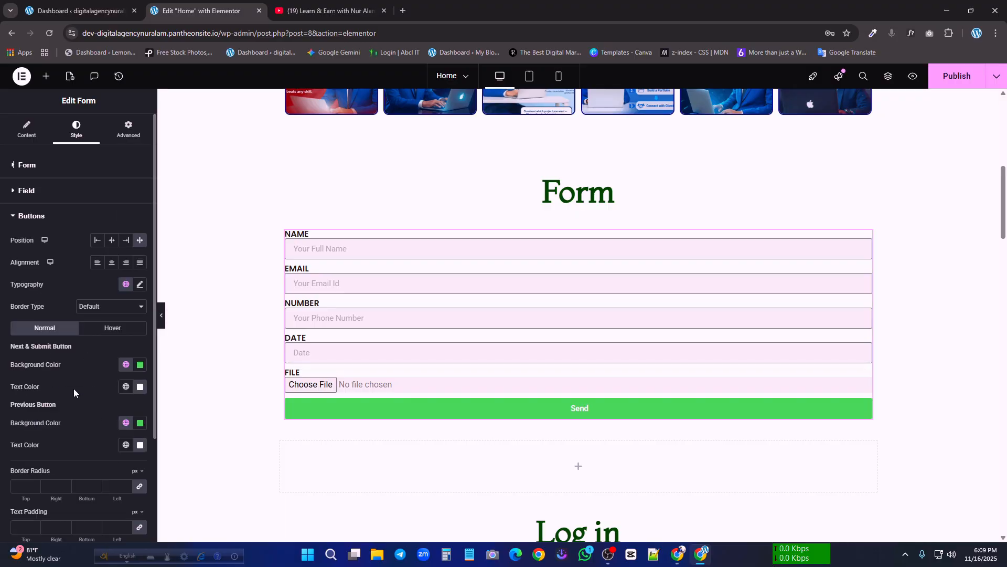
{"action": "left_click", "coordinate": [140, 366]}
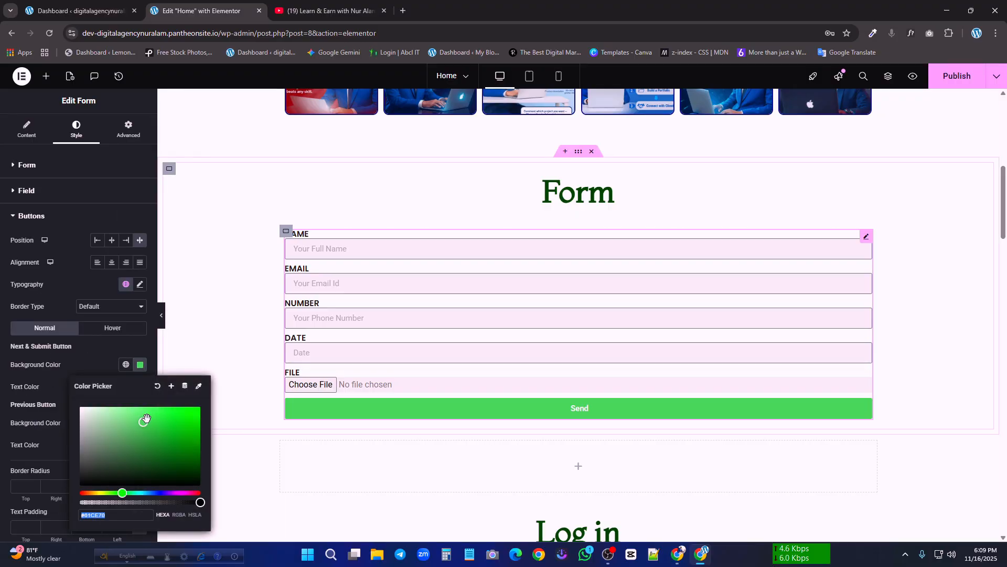
{"action": "left_click", "coordinate": [158, 494]}
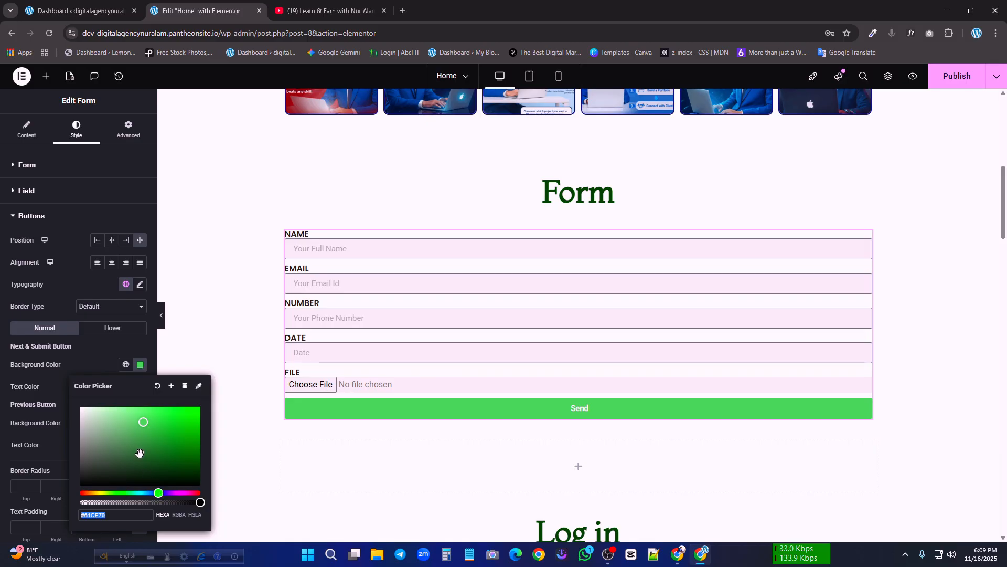
{"action": "mouse_move", "coordinate": [144, 461]}
{"action": "left_mouse_down"}
{"action": "mouse_move", "coordinate": [198, 449]}
{"action": "mouse_move", "coordinate": [133, 465]}
{"action": "mouse_move", "coordinate": [153, 464]}
{"action": "left_mouse_up"}
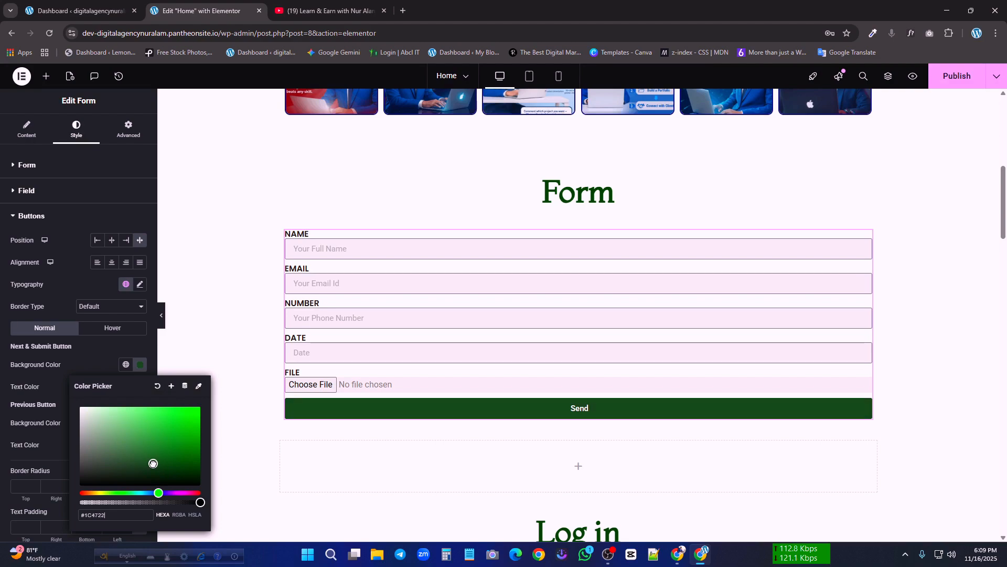
{"action": "left_click", "coordinate": [111, 357]}
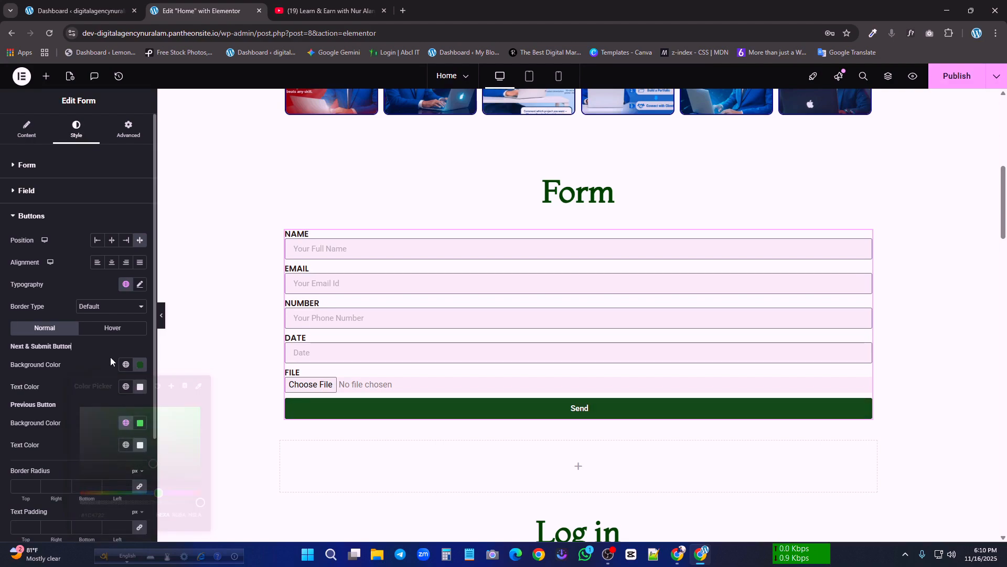
Try another background color for the form's Previous button and reset it to the default
{"action": "left_click", "coordinate": [140, 423]}
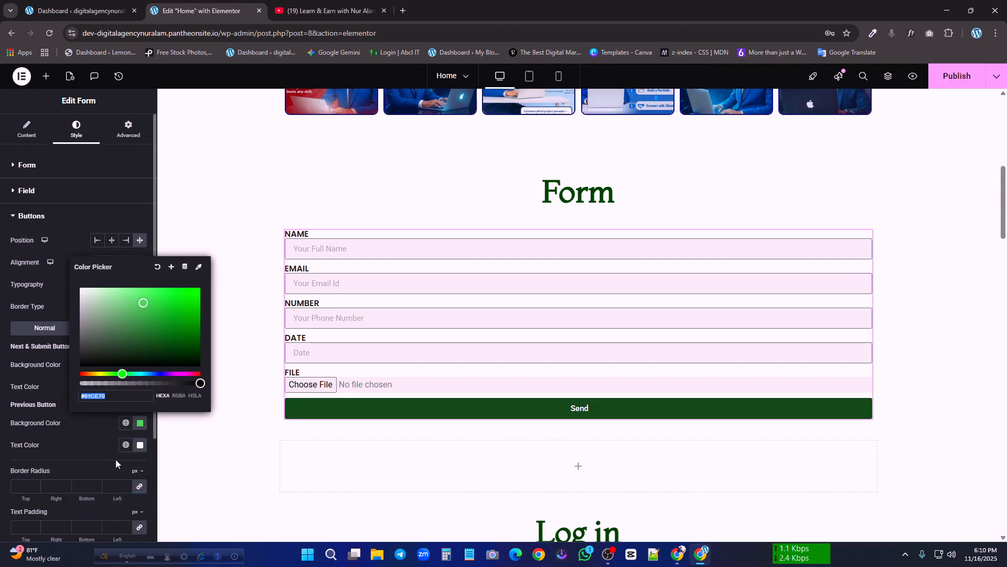
{"action": "mouse_move", "coordinate": [152, 311]}
{"action": "left_mouse_down"}
{"action": "mouse_move", "coordinate": [71, 334]}
{"action": "mouse_move", "coordinate": [230, 310]}
{"action": "mouse_move", "coordinate": [173, 320]}
{"action": "mouse_move", "coordinate": [163, 268]}
{"action": "left_mouse_up"}
{"action": "left_click", "coordinate": [157, 268]}
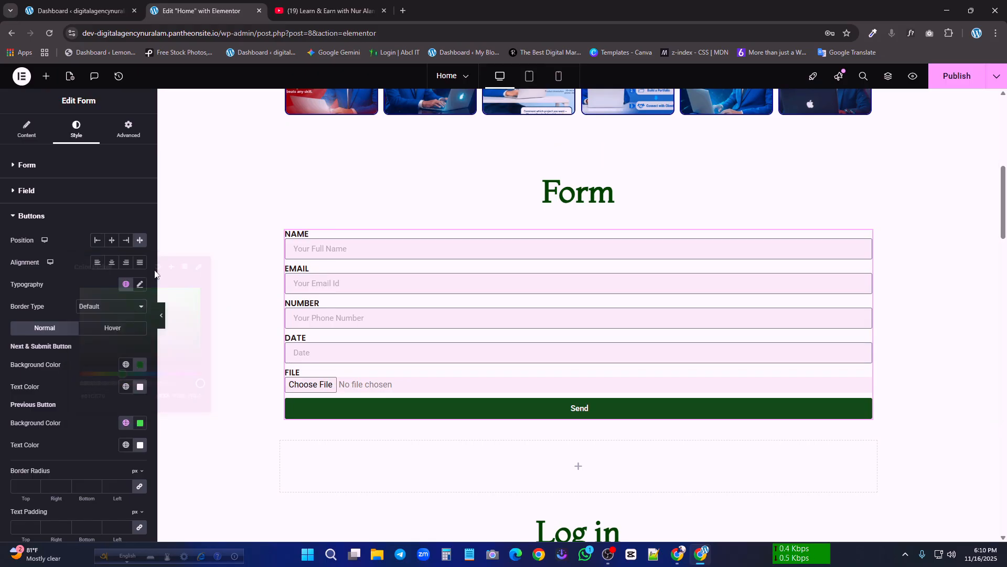
{"action": "scroll", "coordinate": [124, 446], "scroll_direction": "down", "scroll_amount": 3}
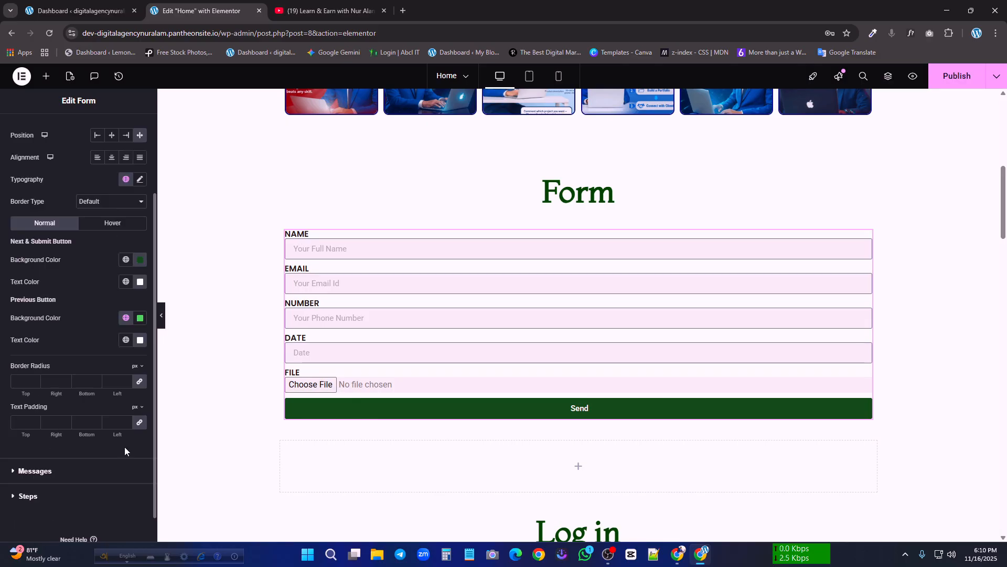
{"action": "scroll", "coordinate": [124, 446], "scroll_direction": "up", "scroll_amount": 3}
{"action": "scroll", "coordinate": [478, 351], "scroll_direction": "up", "scroll_amount": 5}
{"action": "scroll", "coordinate": [409, 366], "scroll_direction": "down", "scroll_amount": 7}
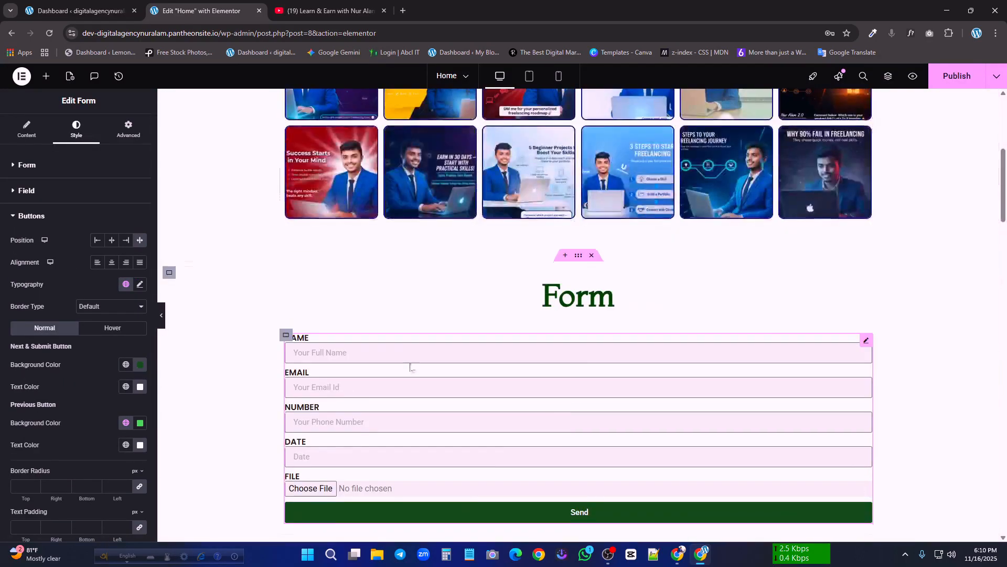
{"action": "scroll", "coordinate": [423, 364], "scroll_direction": "up", "scroll_amount": 2}
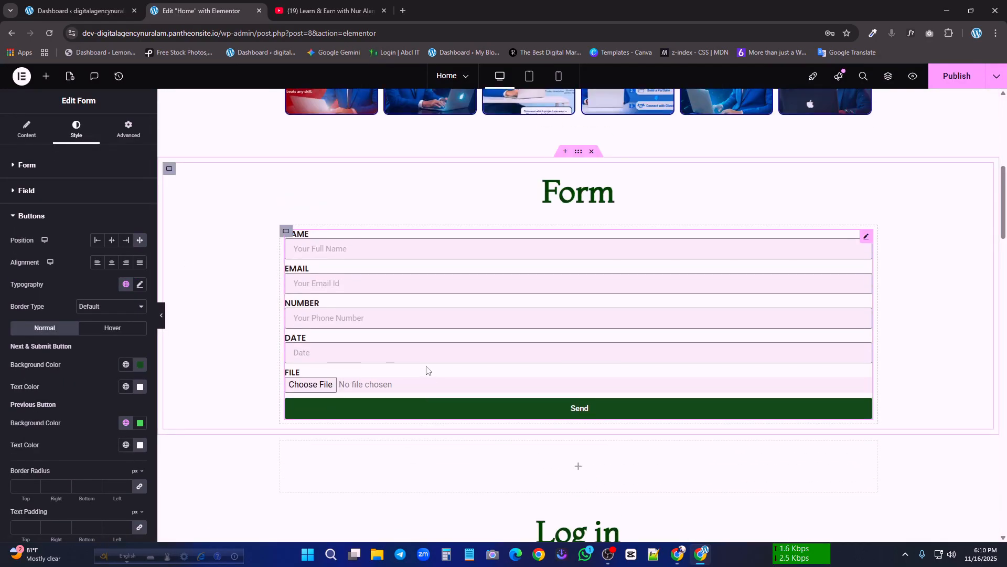